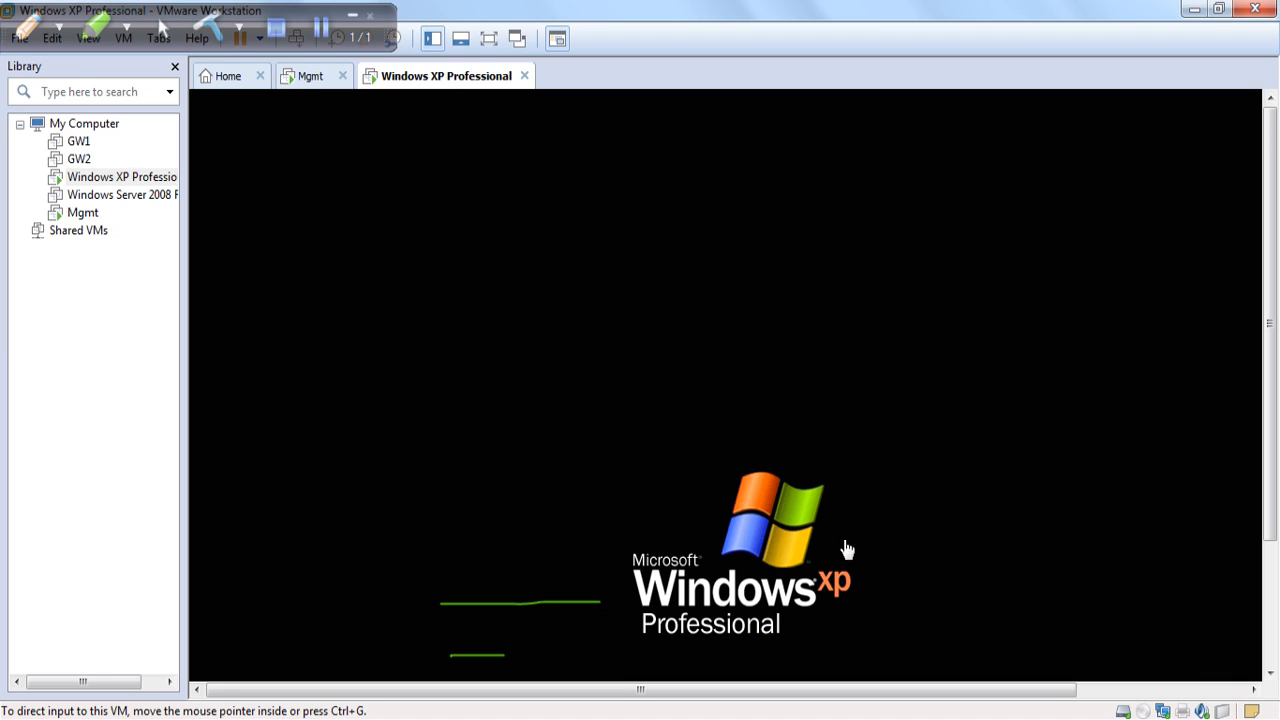
Run ipconfig in an XP command prompt to confirm the address 172.168.1.1.
left_click(691, 483)
key("ctrl+alt")
left_click_drag(1270, 187, 1270, 310)
left_click(250, 672)
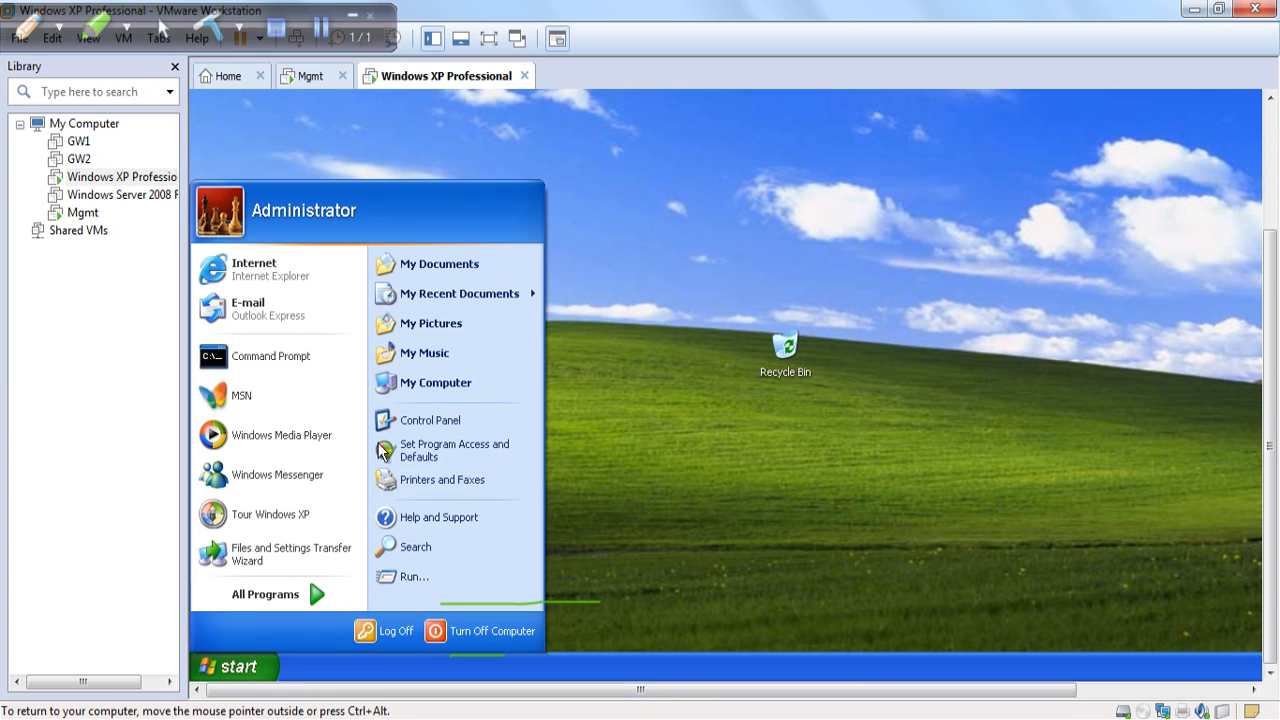
key("Return")
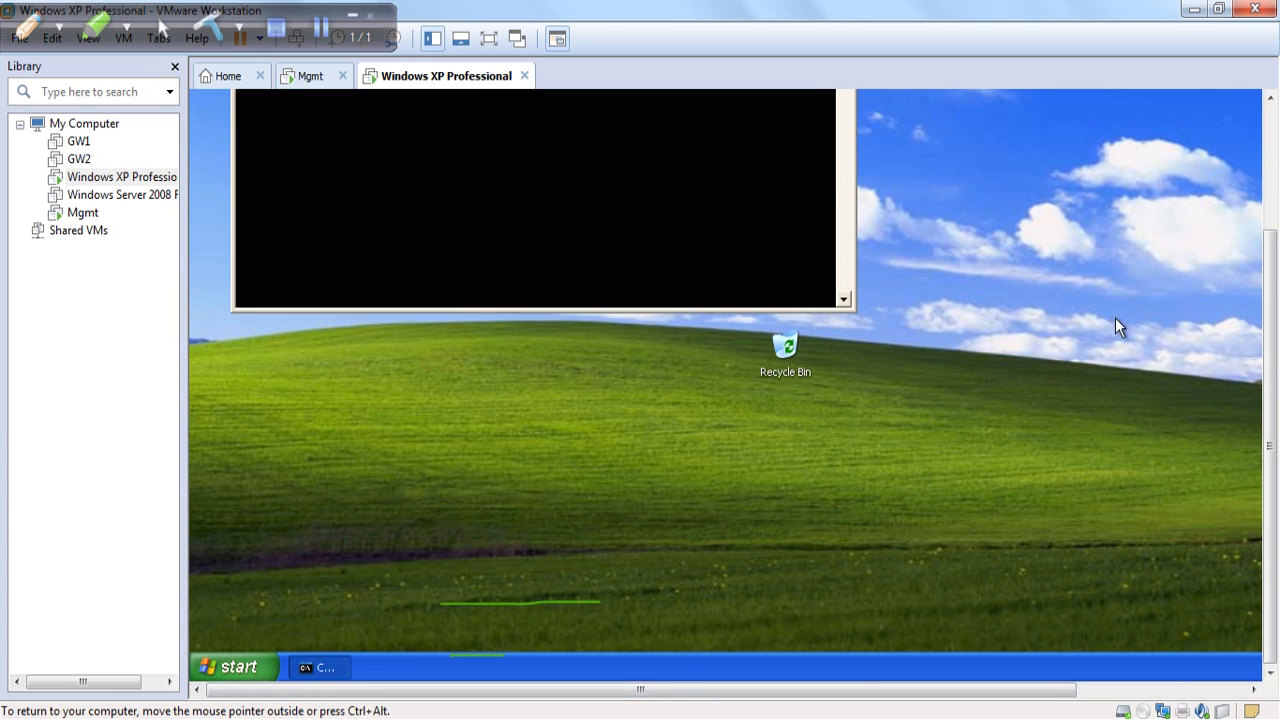
left_click_drag(1274, 401, 1274, 283)
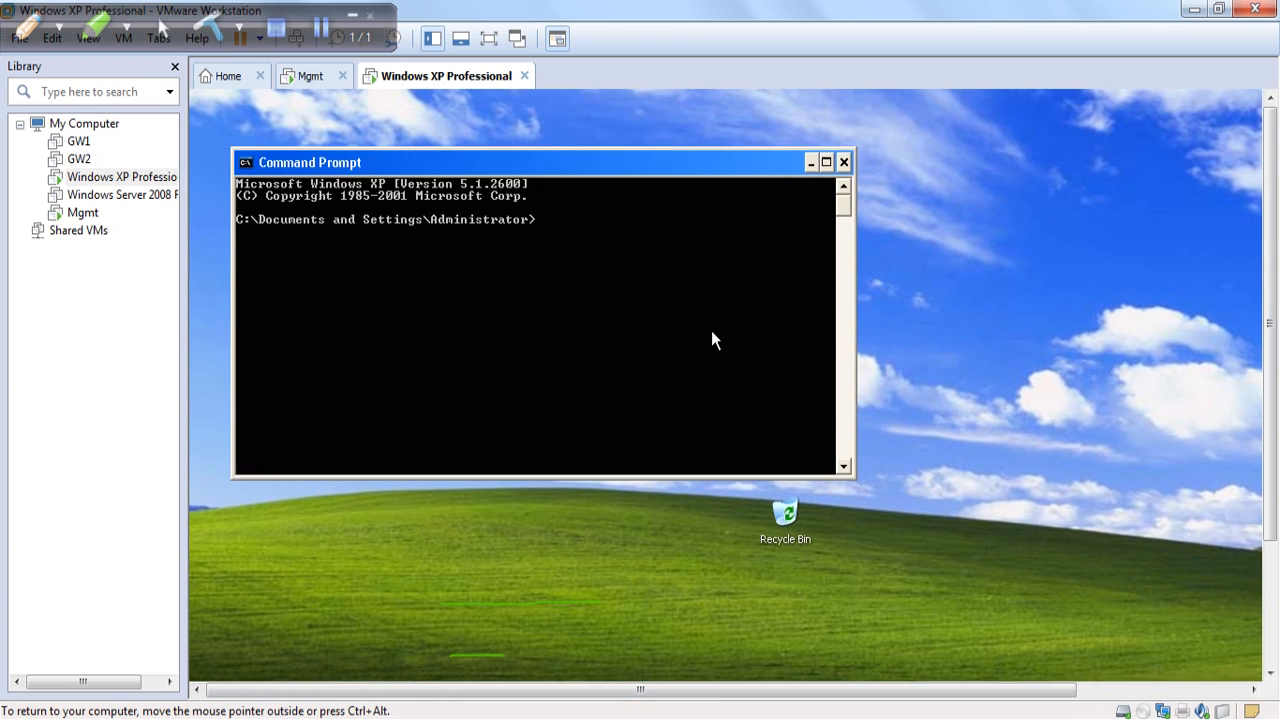
type("ipconfig")
key("Return")
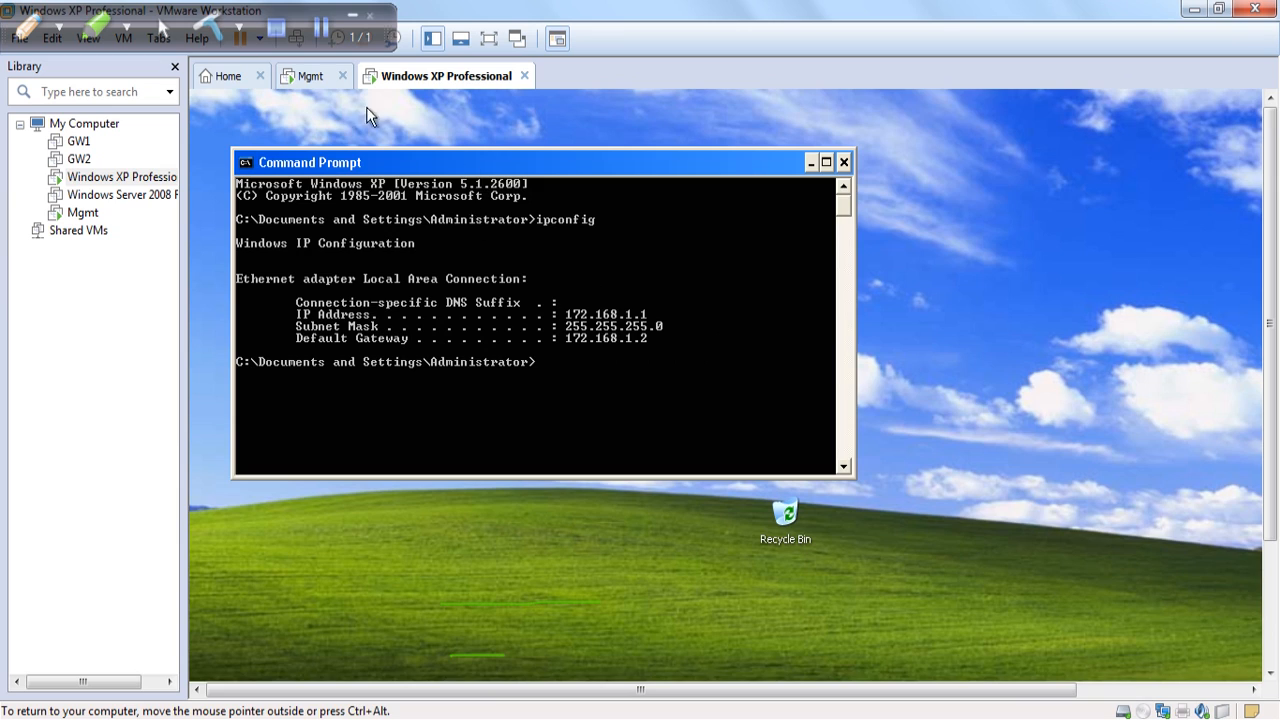
Enter the admin login name at the Mgmt machine's console.
left_click(316, 80)
left_click(538, 304)
type("admin")
key("Return")
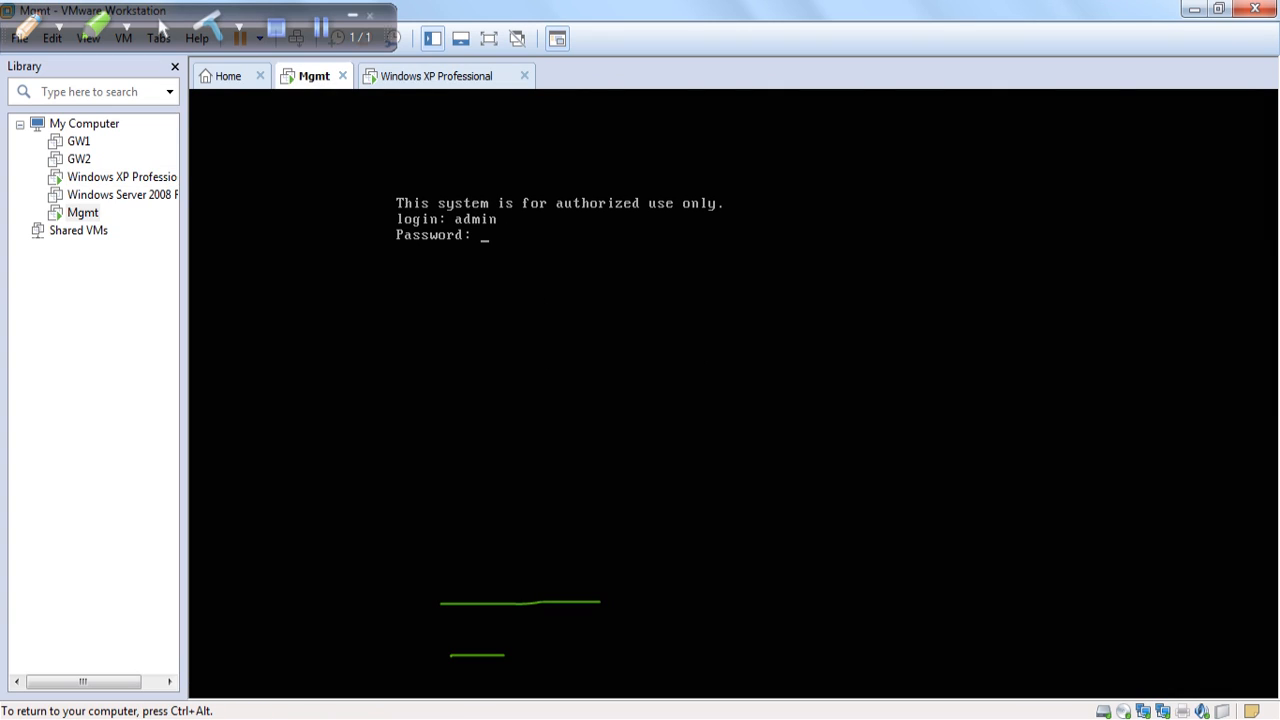
Log in to the Mgmt gateway and display its interfaces with cpstat os -f ifconfig.
key("Return")
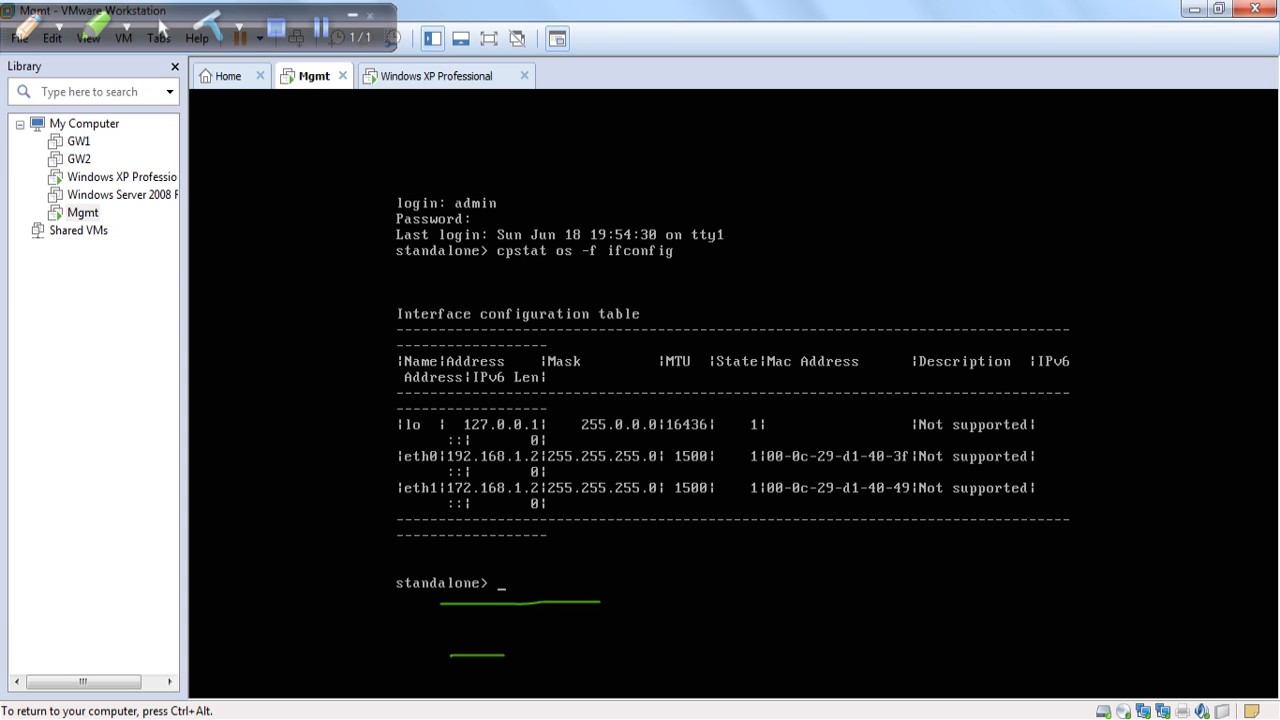
key("ctrl+alt")
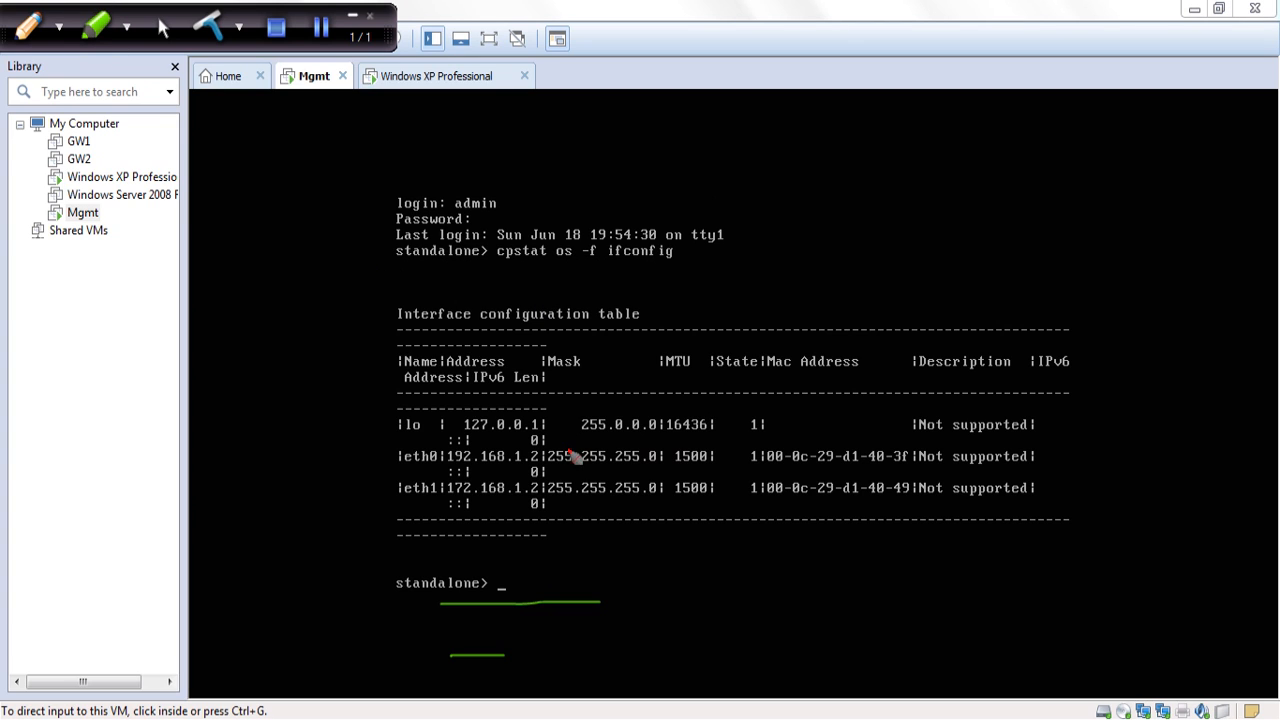
left_click(97, 32)
left_click_drag(402, 471, 557, 474)
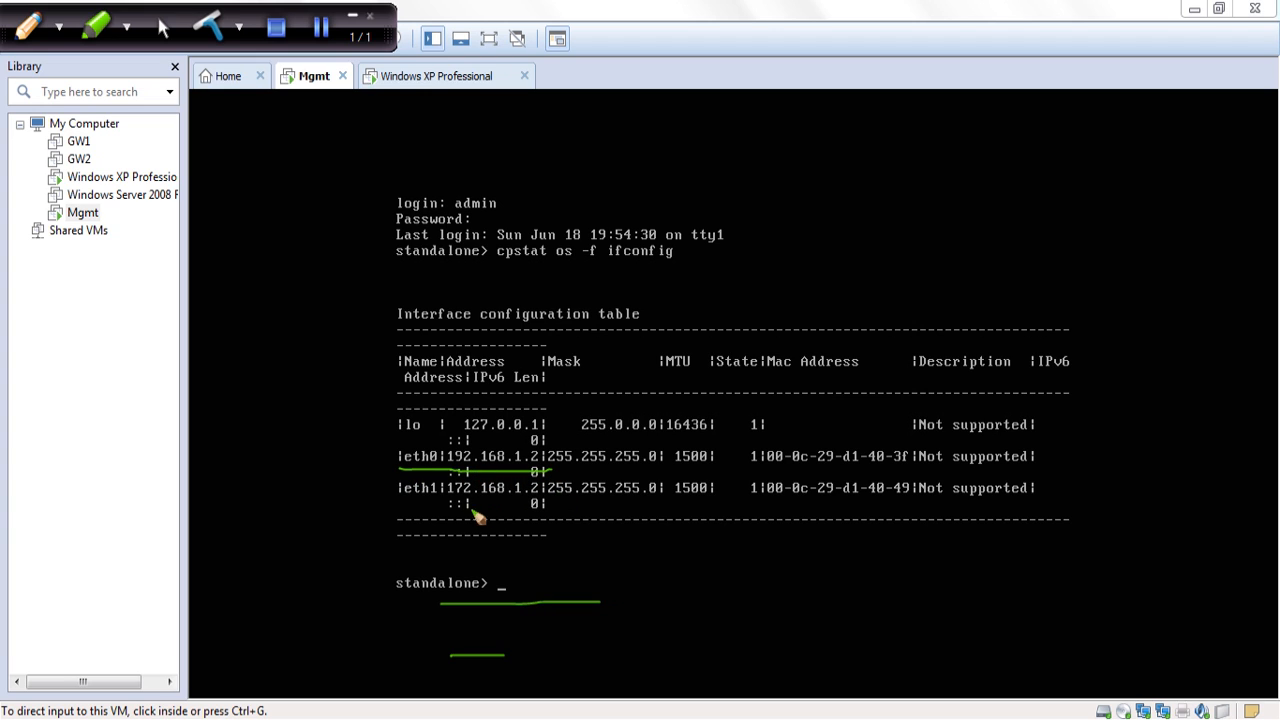
mouse_move(440, 501)
left_mouse_down()
mouse_move(548, 505)
mouse_move(610, 578)
mouse_move(560, 697)
left_mouse_up()
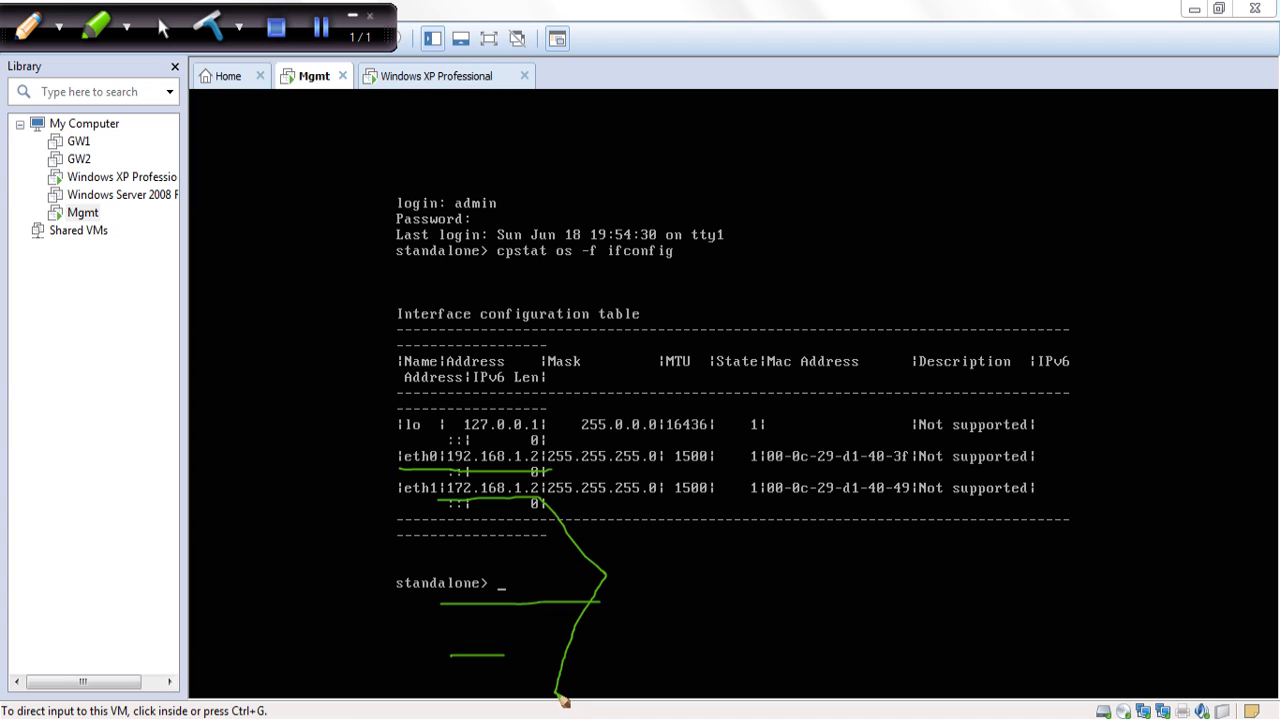
mouse_move(606, 576)
left_mouse_down()
mouse_move(790, 576)
mouse_move(771, 588)
mouse_move(779, 537)
mouse_move(792, 563)
left_mouse_up()
mouse_move(834, 524)
left_mouse_down()
mouse_move(854, 590)
mouse_move(878, 595)
left_mouse_up()
mouse_move(884, 548)
left_mouse_down()
mouse_move(914, 590)
mouse_move(965, 558)
left_mouse_up()
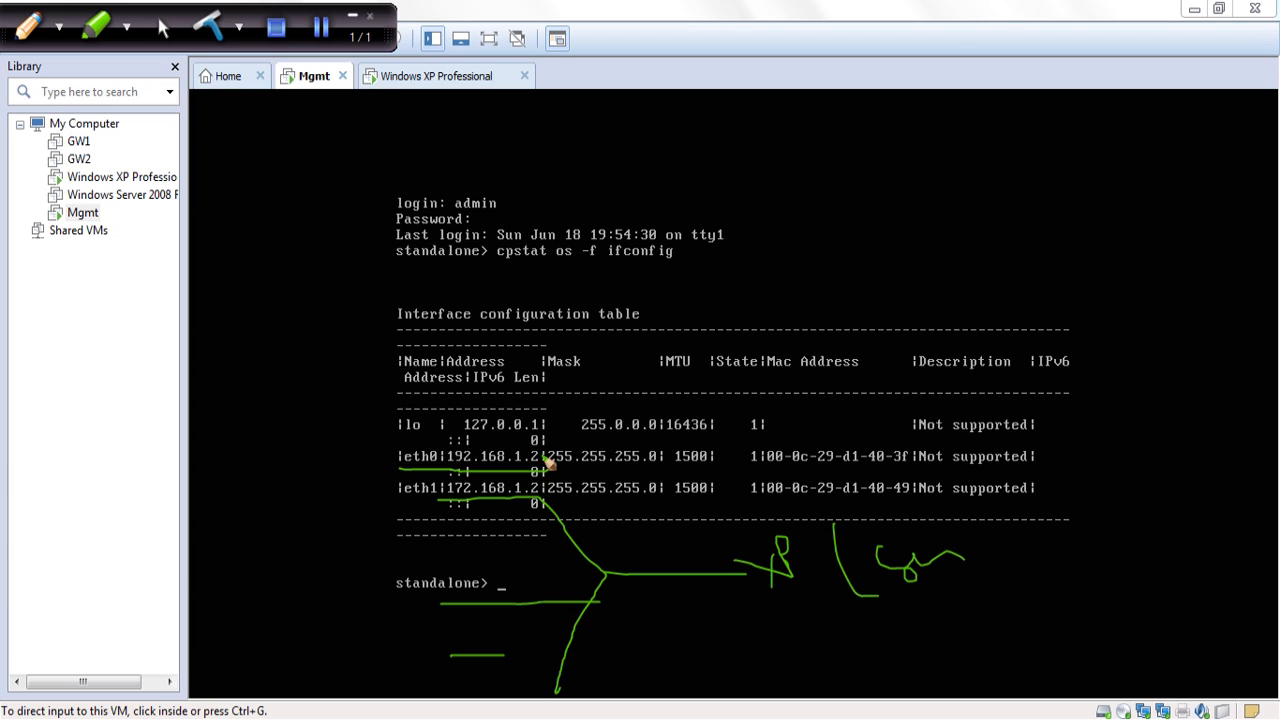
Review interfaces eth0 192.168.1.2 and eth1 172.168.1.2, then return to SmartDashboard.
mouse_move(412, 456)
left_mouse_down()
mouse_move(345, 398)
mouse_move(363, 398)
left_mouse_up()
left_click_drag(240, 294, 246, 324)
left_click(253, 316)
left_click_drag(272, 281, 294, 315)
mouse_move(303, 288)
left_mouse_down()
mouse_move(312, 302)
mouse_move(321, 288)
left_mouse_up()
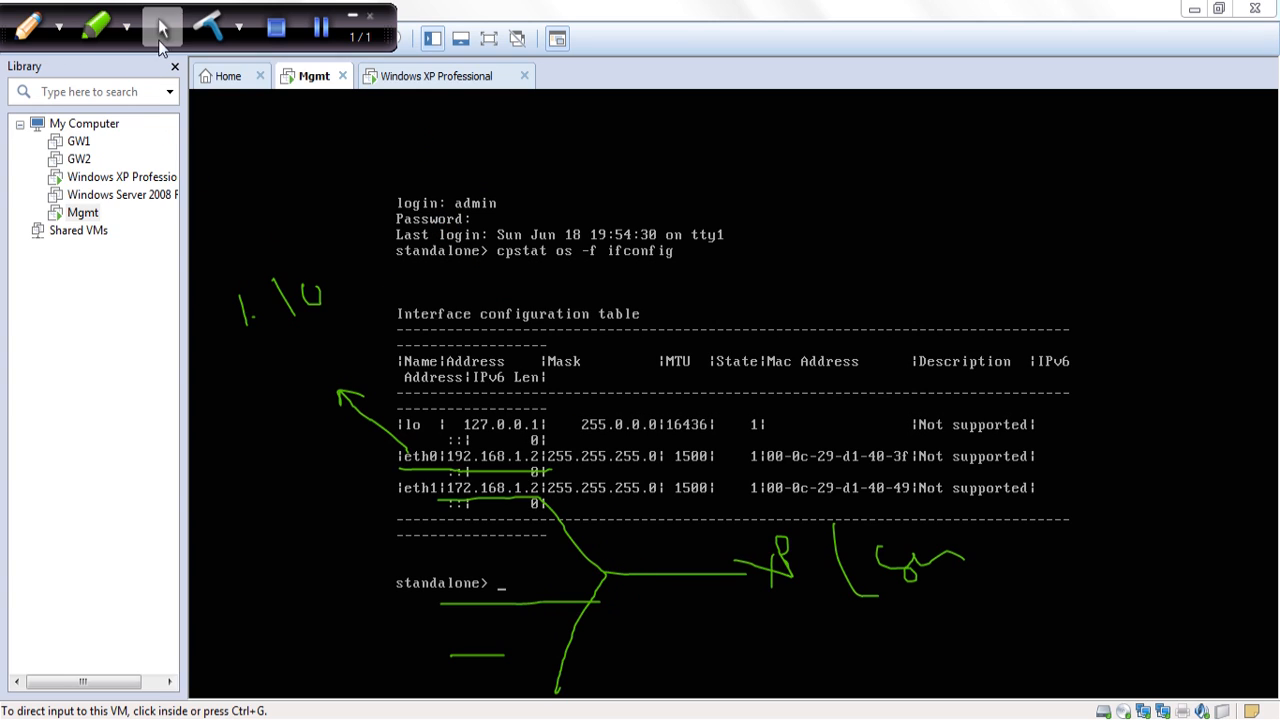
left_click(165, 29)
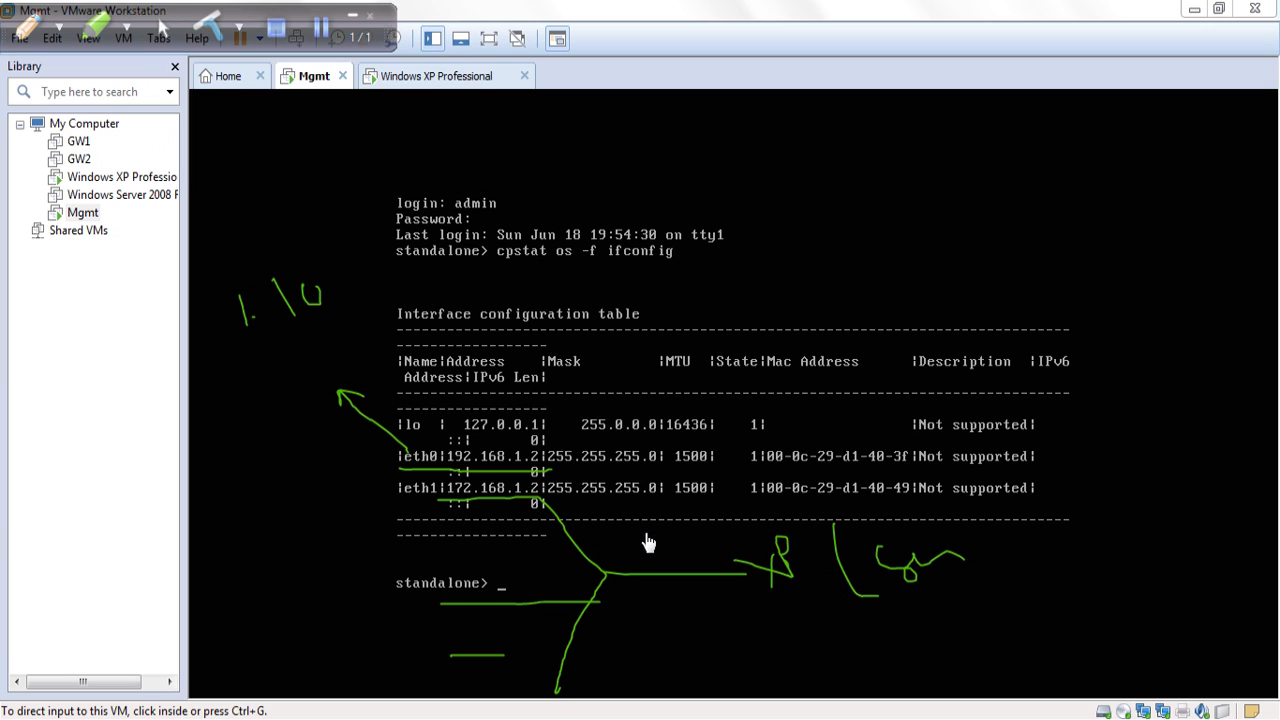
key("alt+Tab")
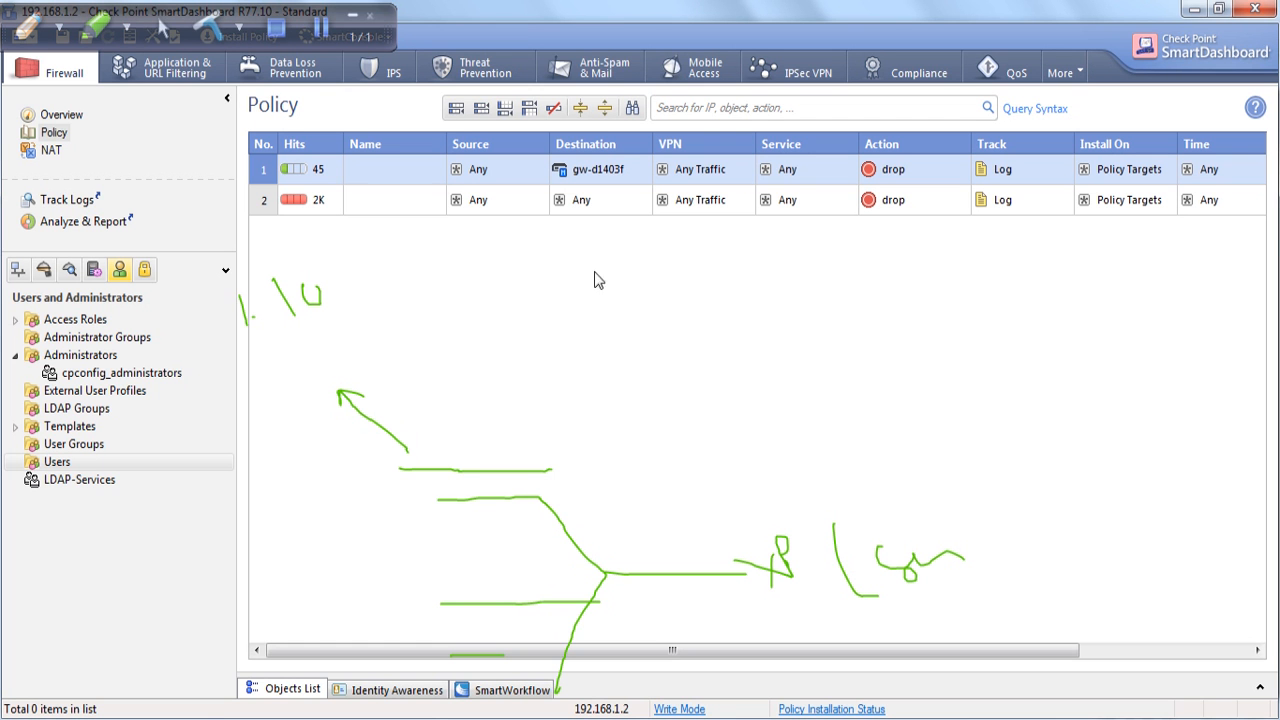
left_click(208, 26)
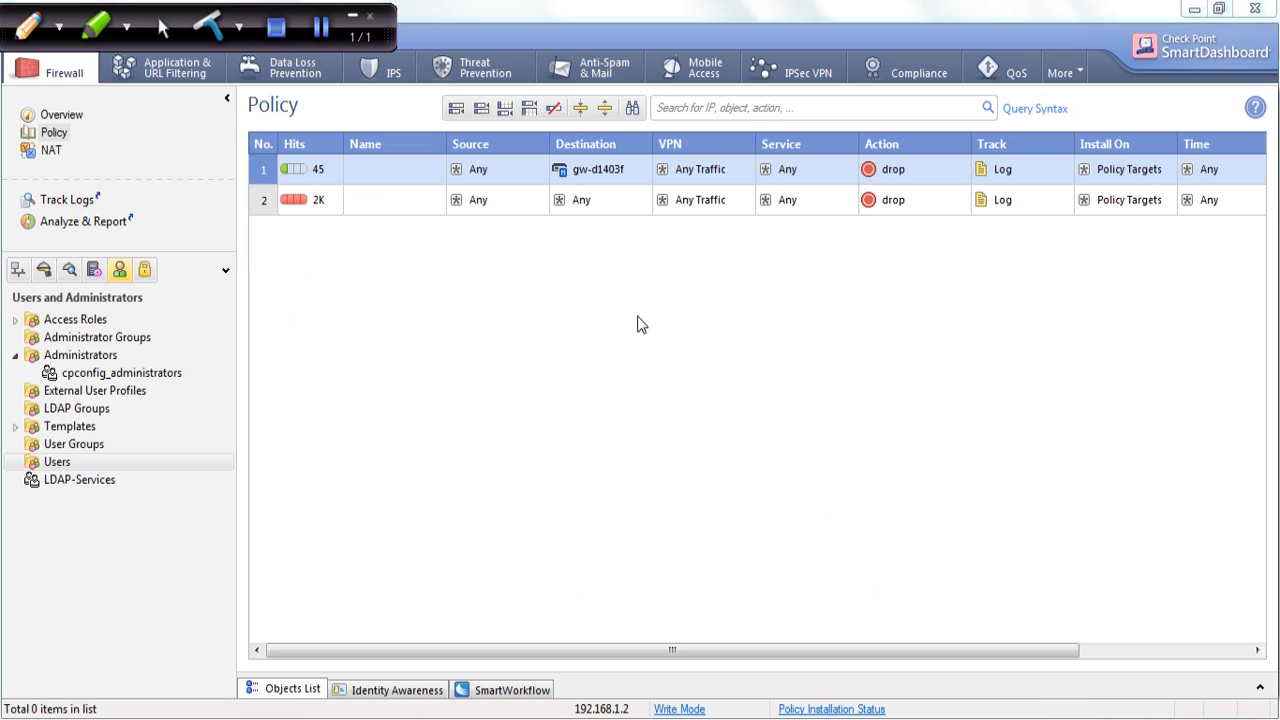
left_click(18, 269)
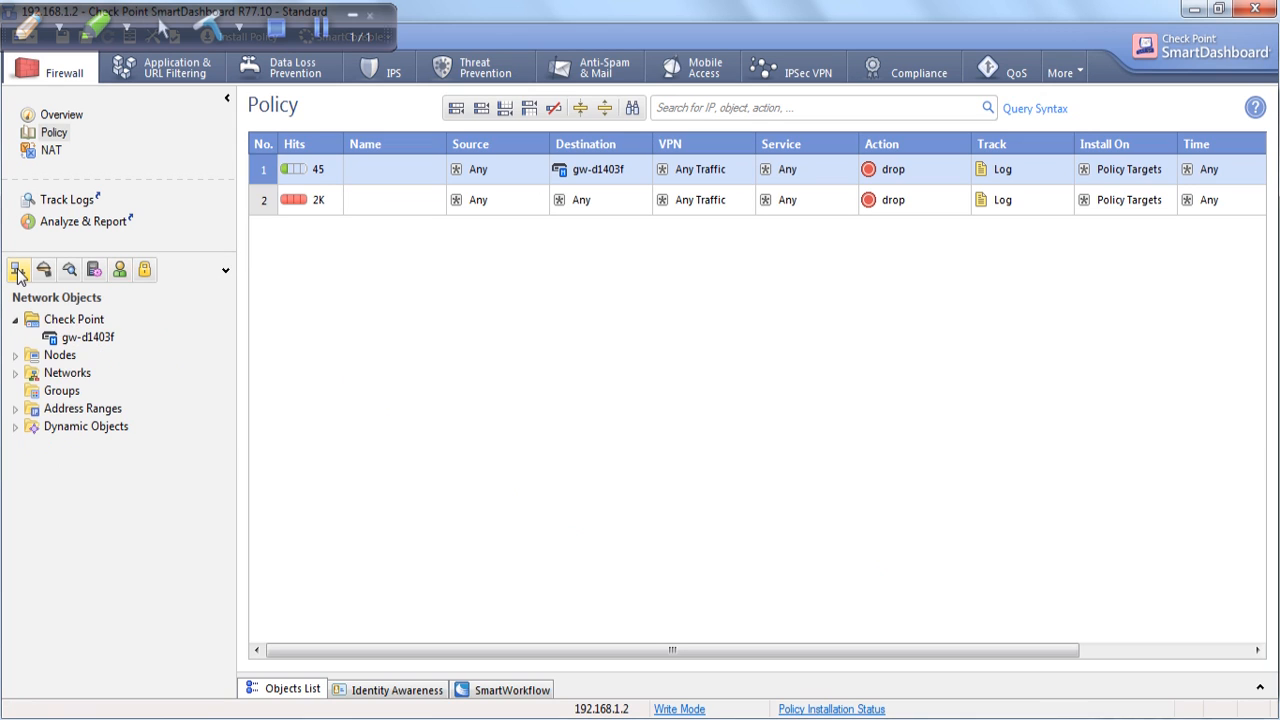
left_click(120, 270)
left_click(28, 26)
left_click_drag(138, 276, 120, 250)
mouse_move(78, 464)
left_mouse_down()
mouse_move(166, 475)
mouse_move(175, 461)
mouse_move(141, 450)
mouse_move(148, 430)
mouse_move(186, 426)
mouse_move(162, 412)
mouse_move(196, 430)
mouse_move(178, 396)
left_mouse_up()
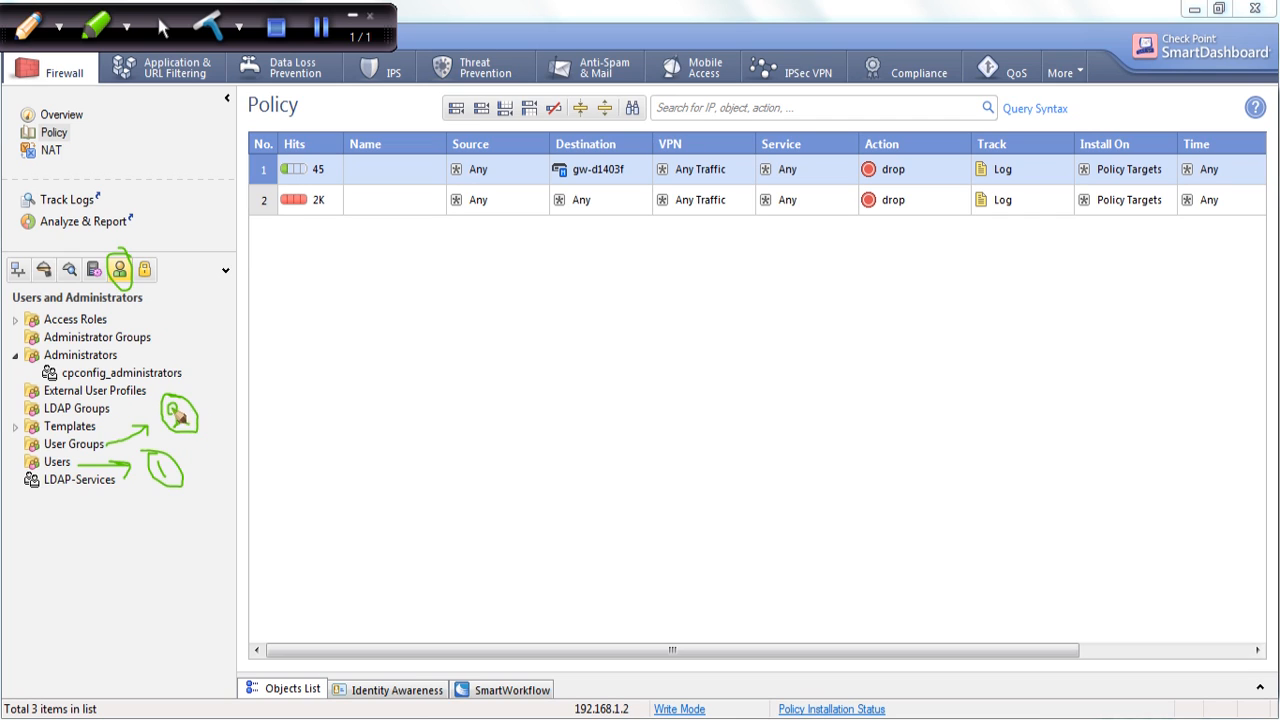
mouse_move(185, 496)
left_mouse_down()
mouse_move(218, 507)
mouse_move(207, 433)
mouse_move(213, 442)
left_mouse_up()
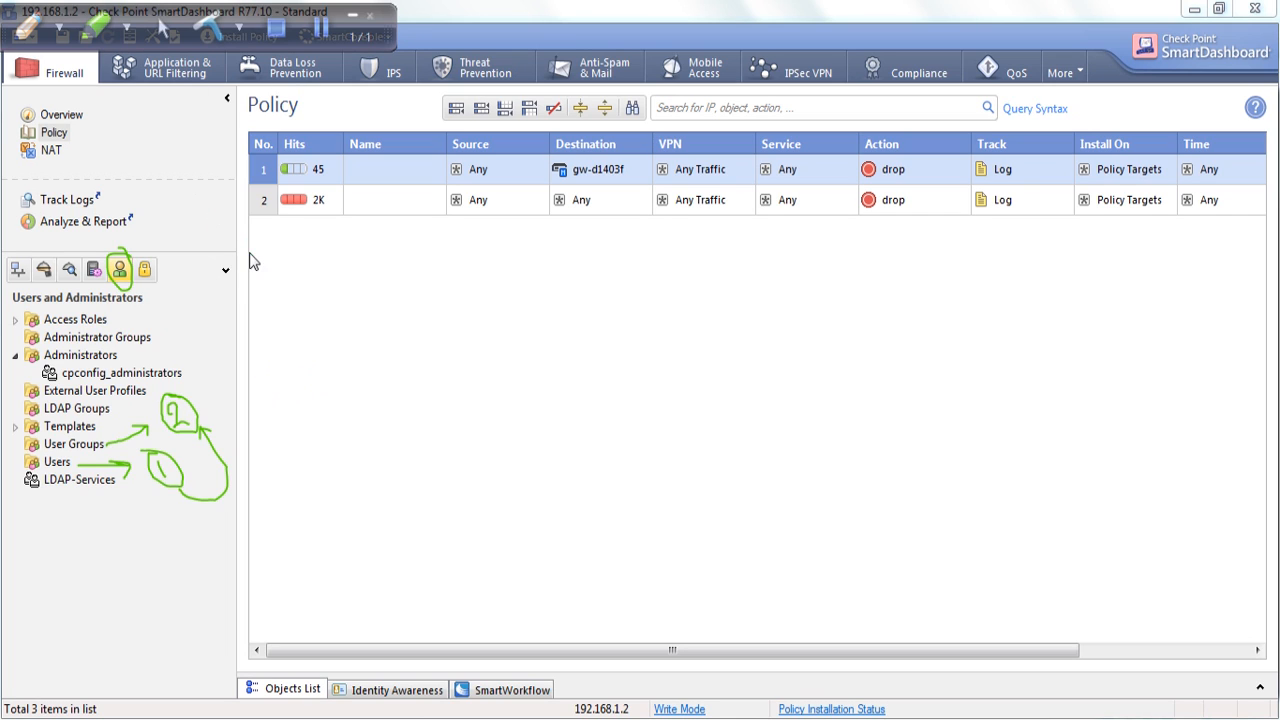
Create a new default user named 'user 1' with a comment and view its Groups page.
right_click(65, 466)
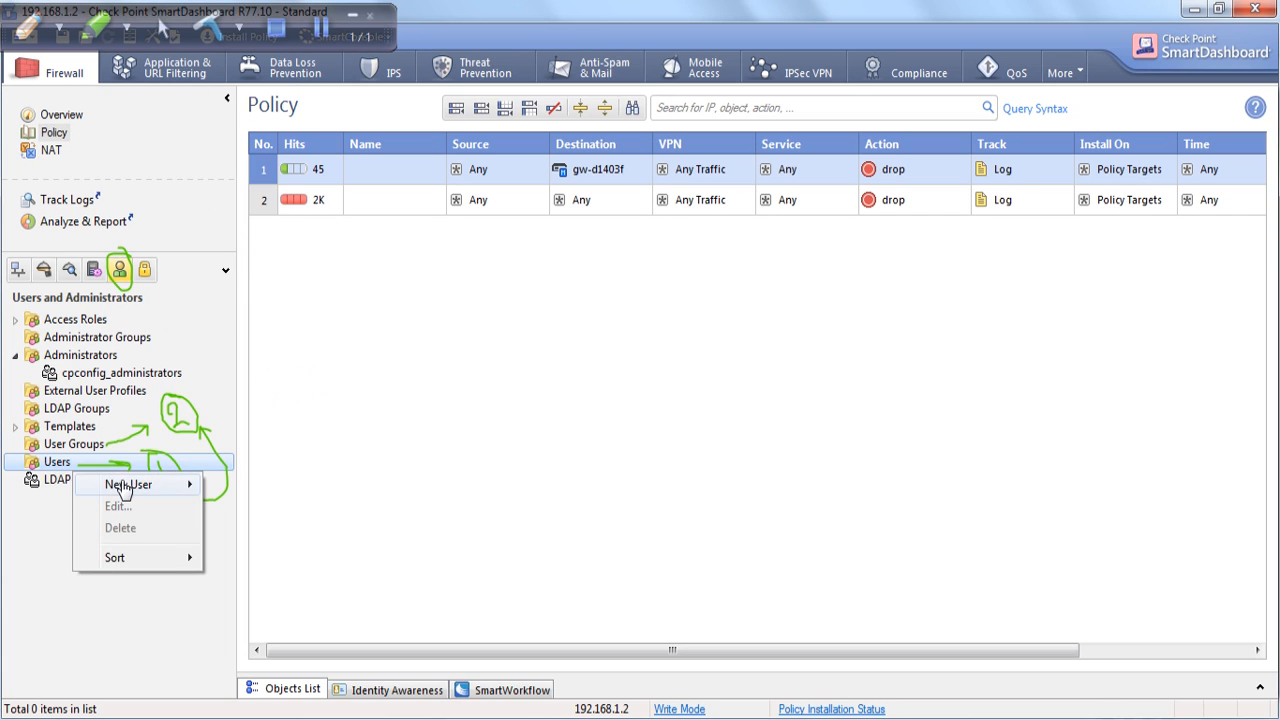
mouse_move(126, 486)
left_click(262, 484)
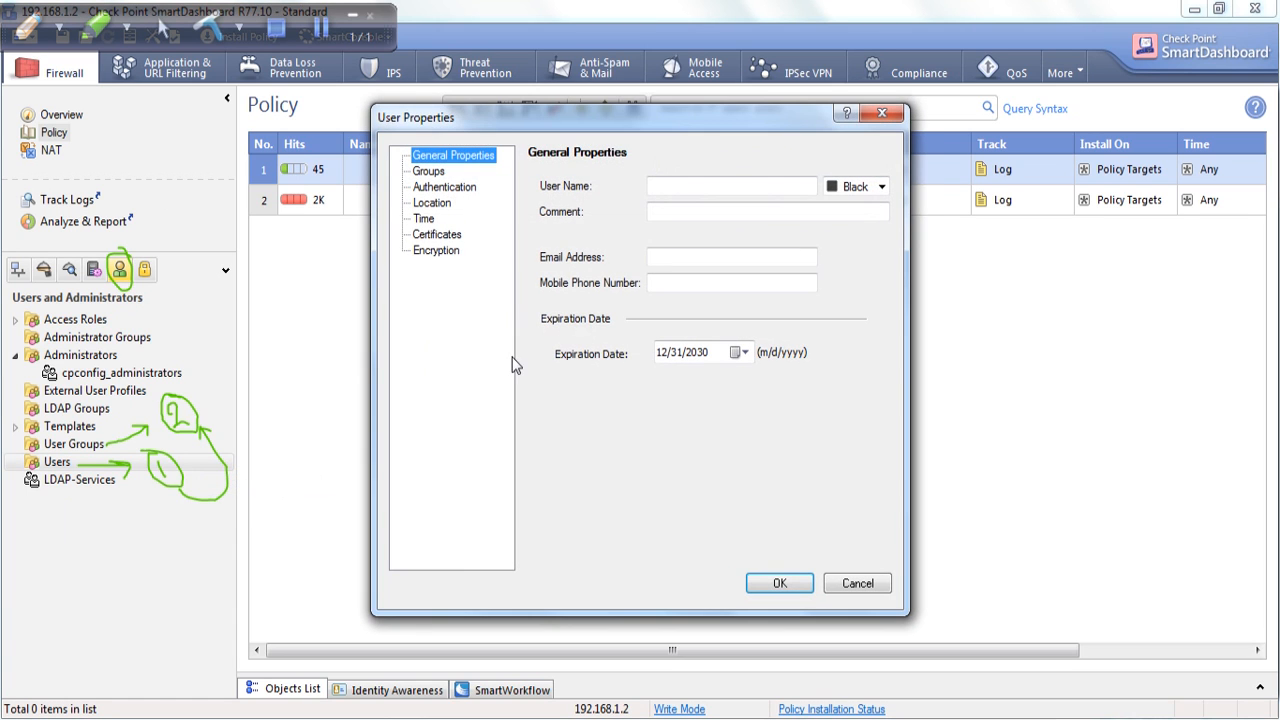
left_click(690, 240)
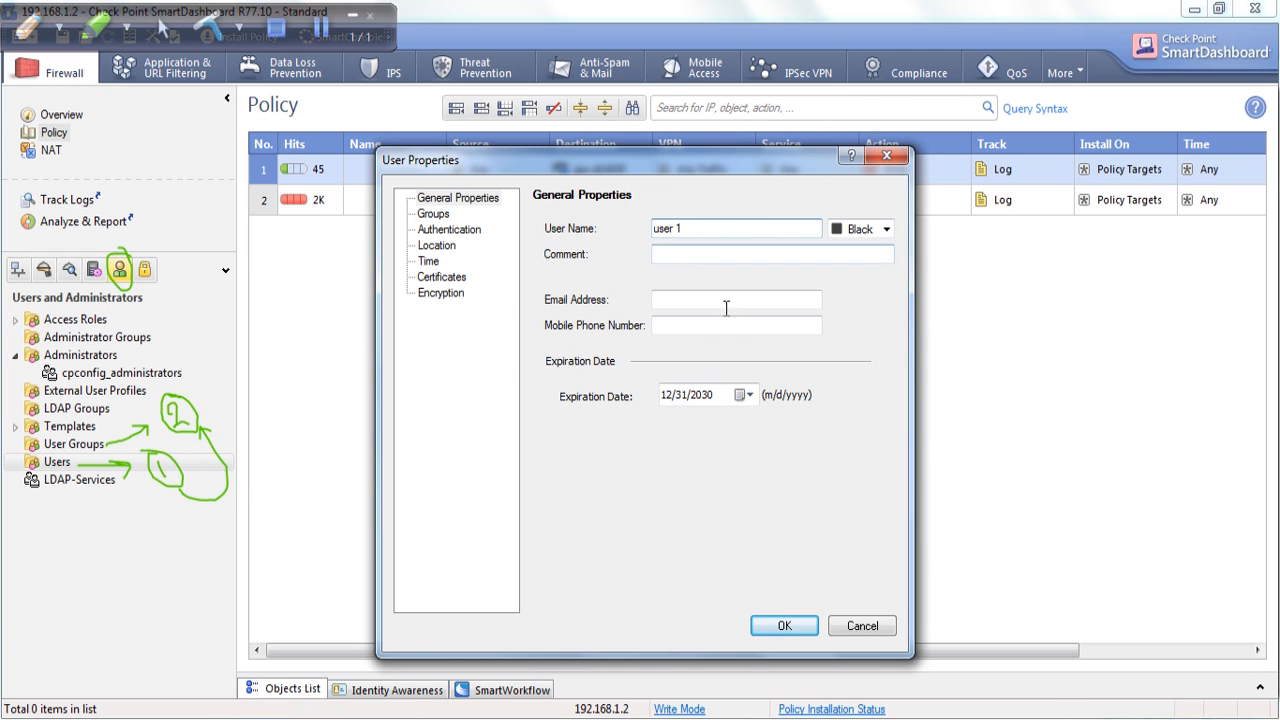
left_click(712, 262)
left_click(702, 241)
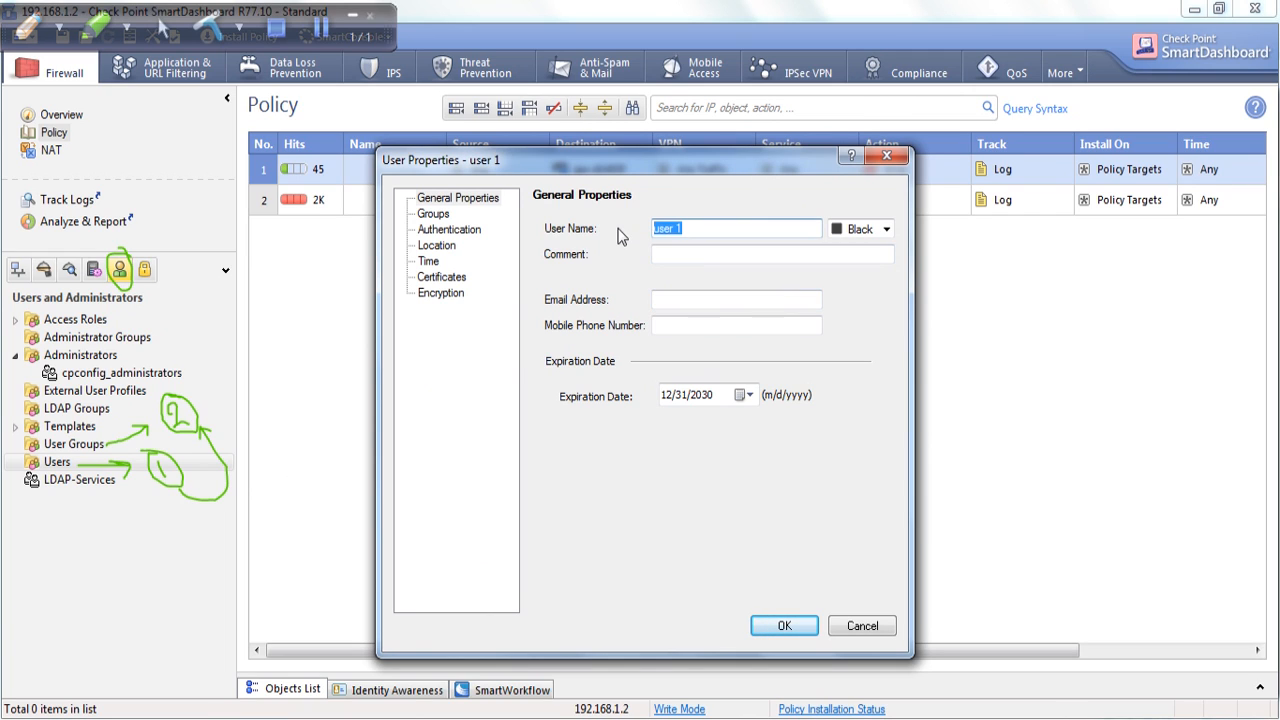
left_click(672, 264)
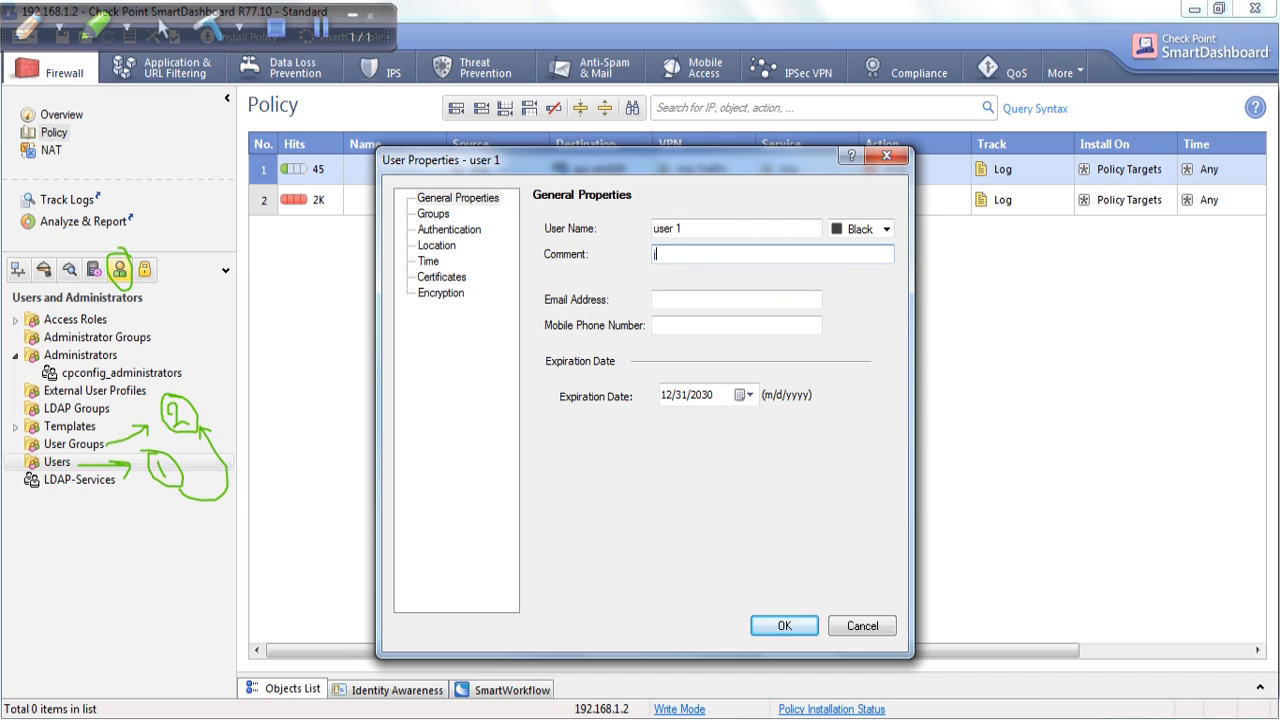
left_click(710, 301)
left_click(718, 323)
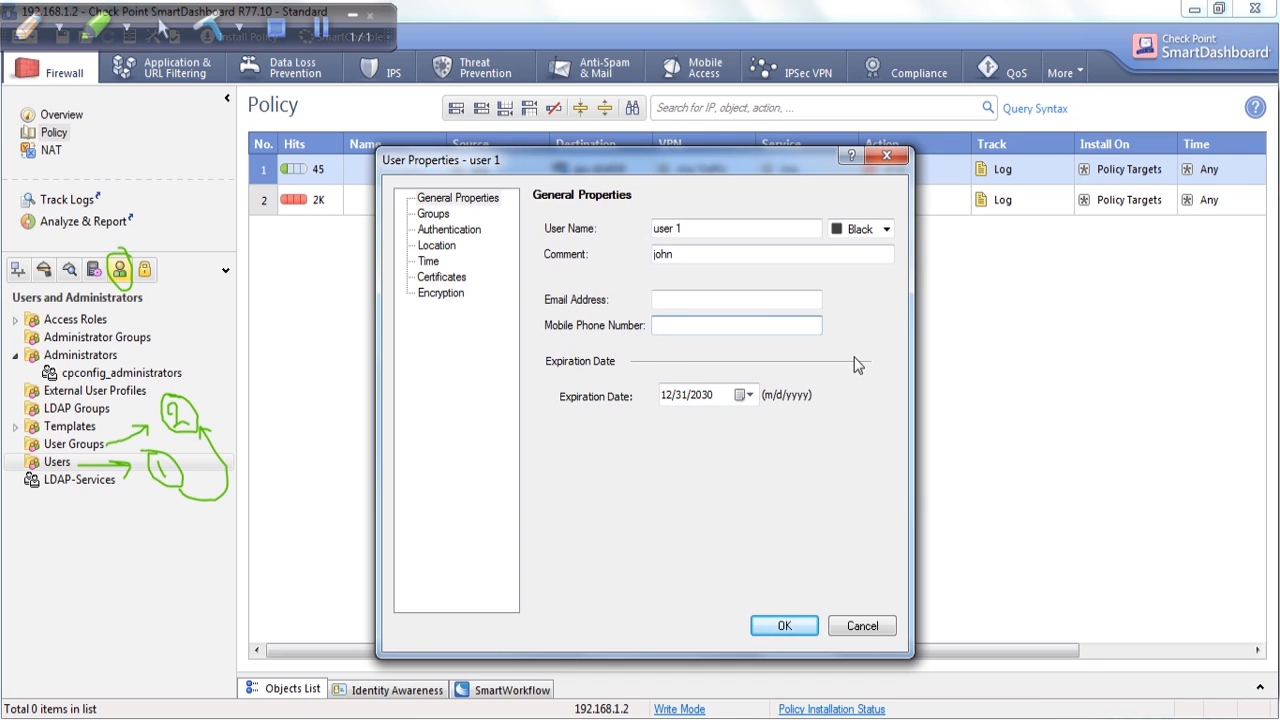
left_click(434, 214)
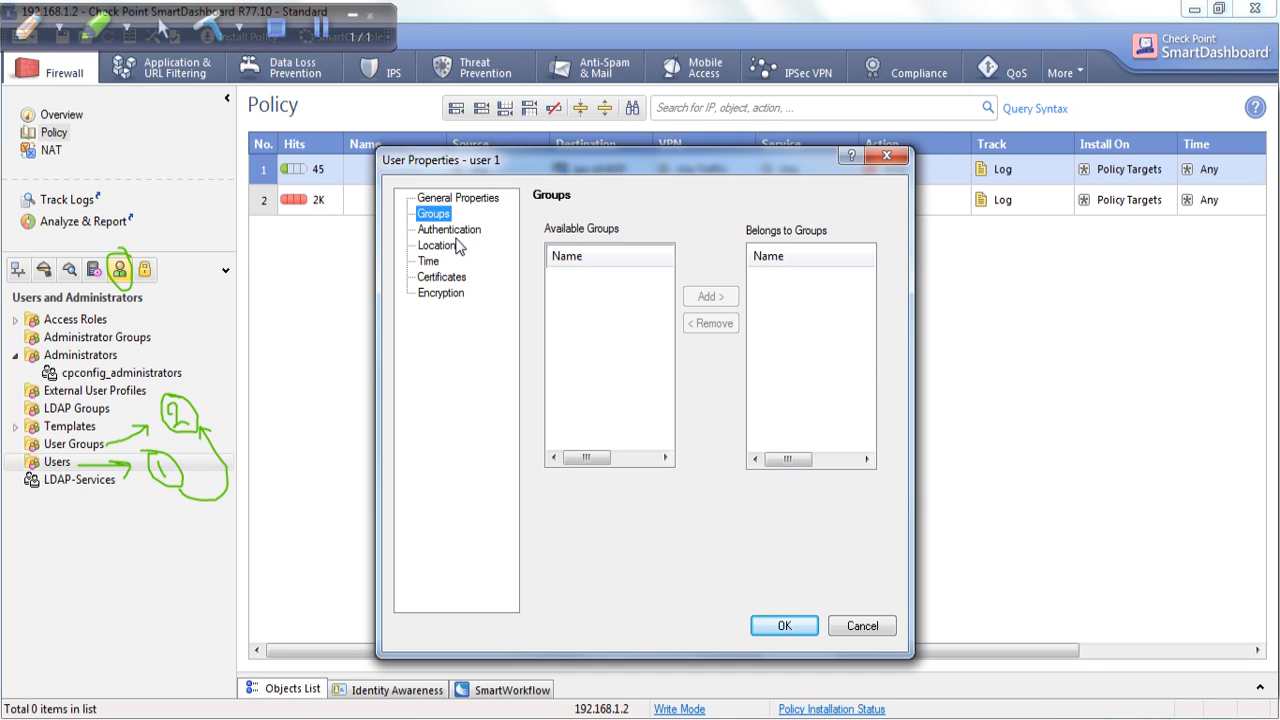
Set user 1's authentication scheme to Check Point Password and enter a password.
left_click(463, 238)
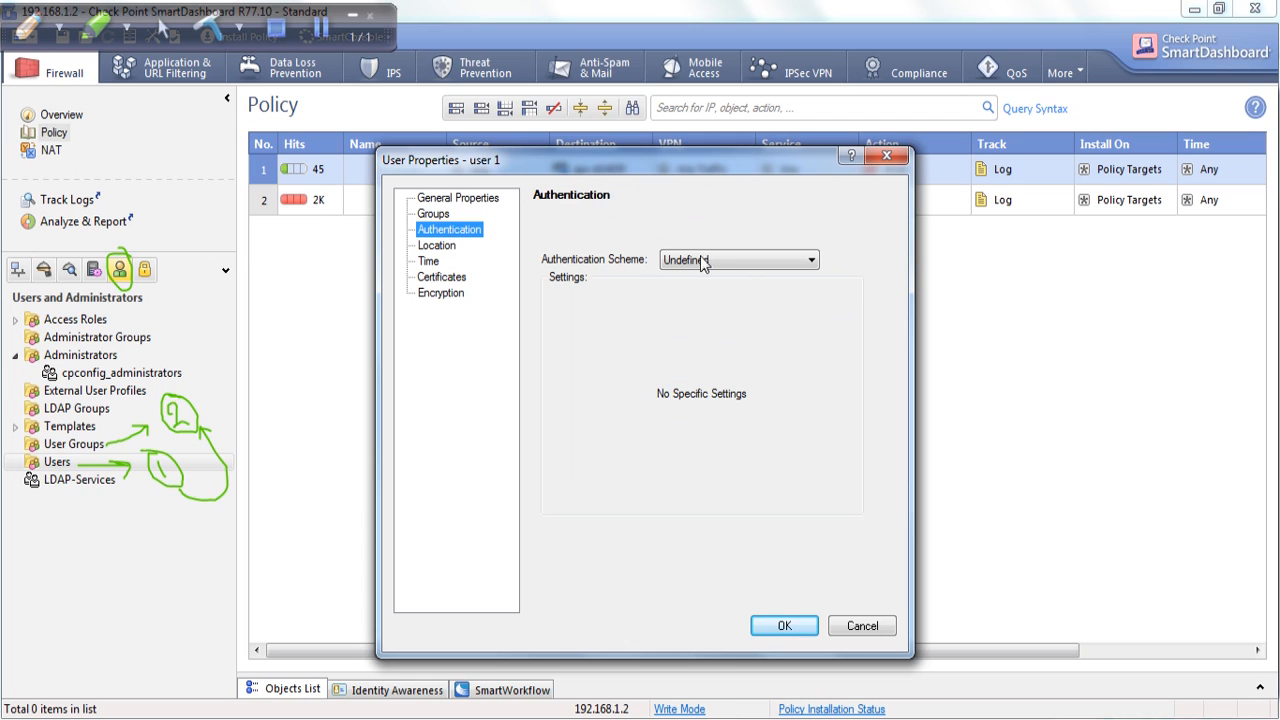
left_click(686, 260)
left_click(716, 289)
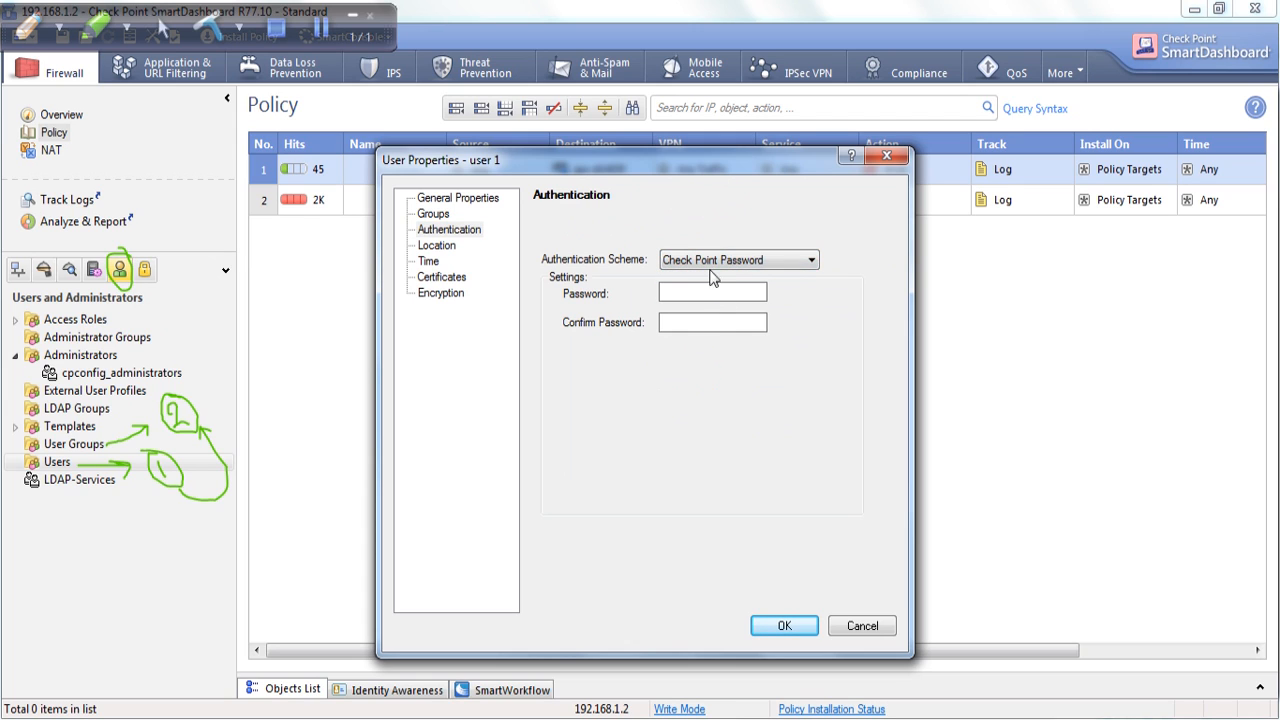
left_click(712, 261)
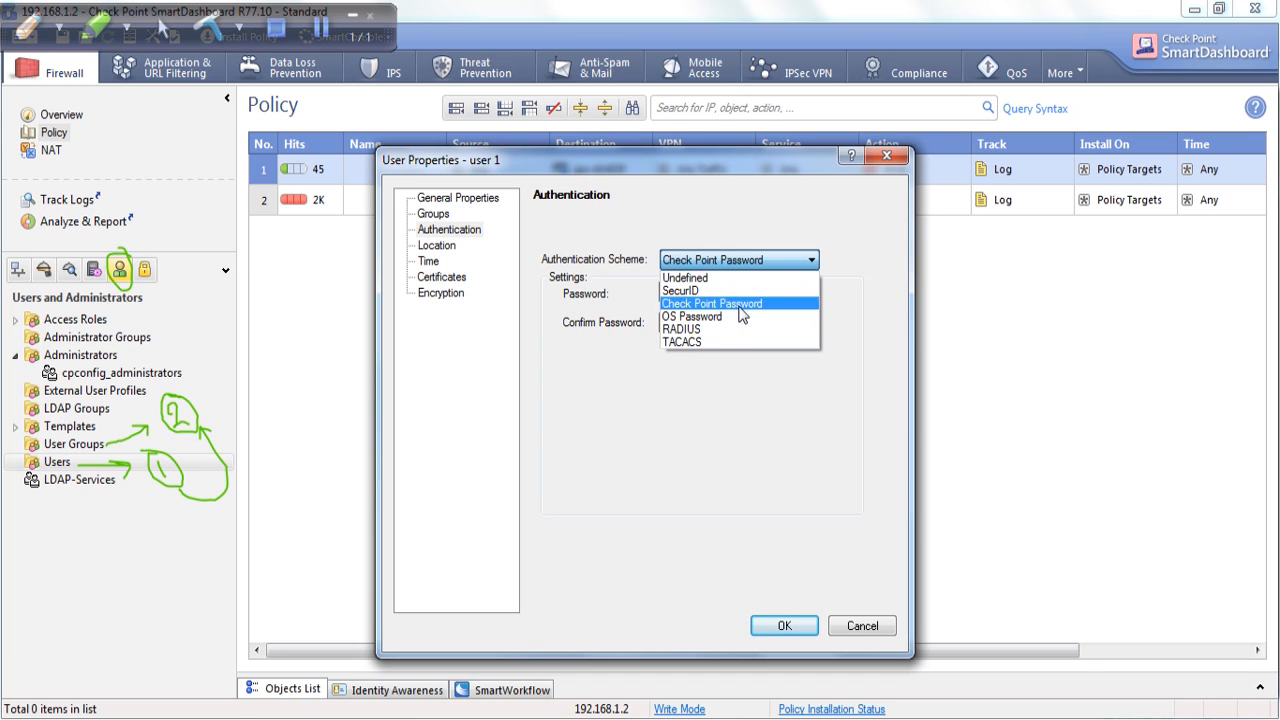
left_click(738, 304)
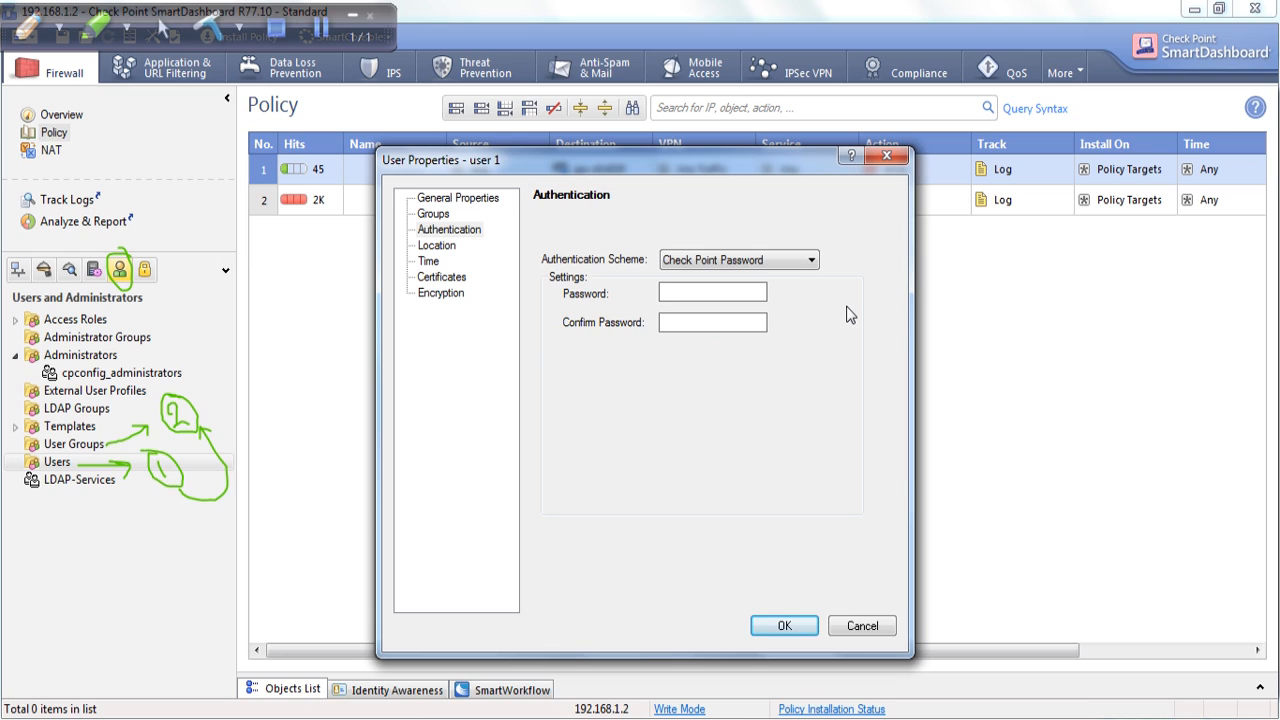
type("•")
Fix the password to meet the 4–8 character length rule and confirm it.
left_click(436, 245)
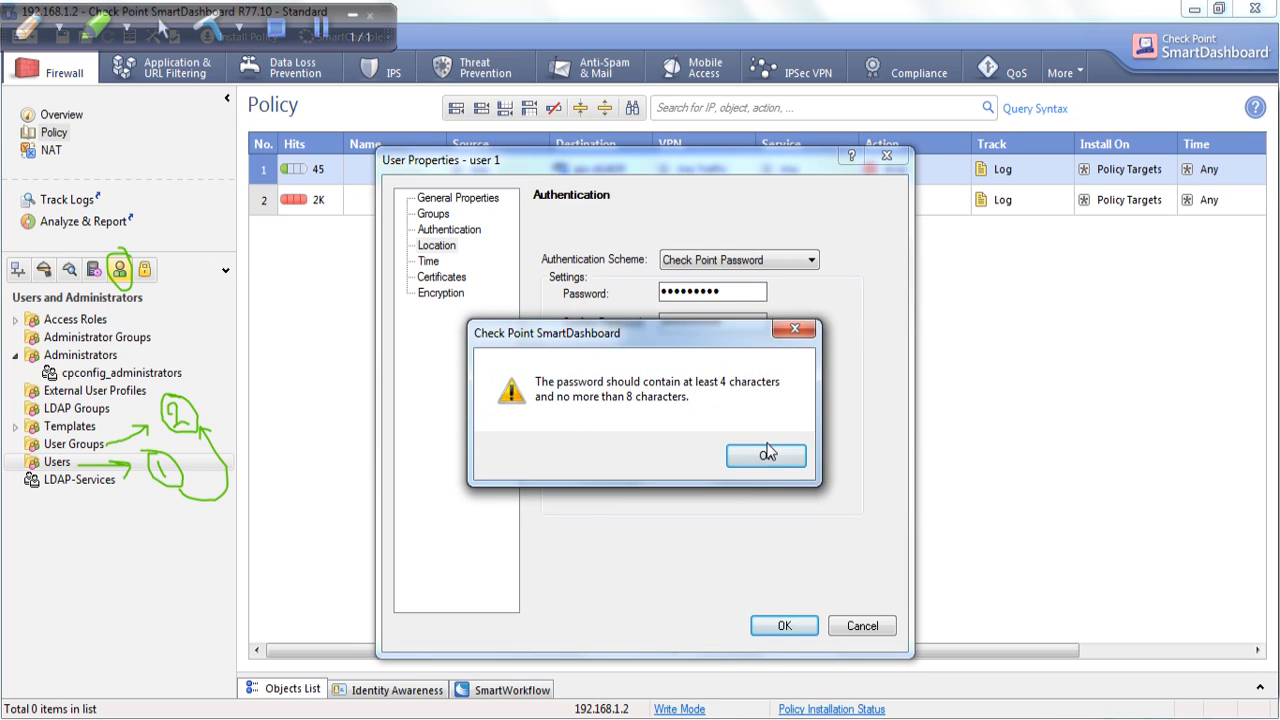
left_click(766, 455)
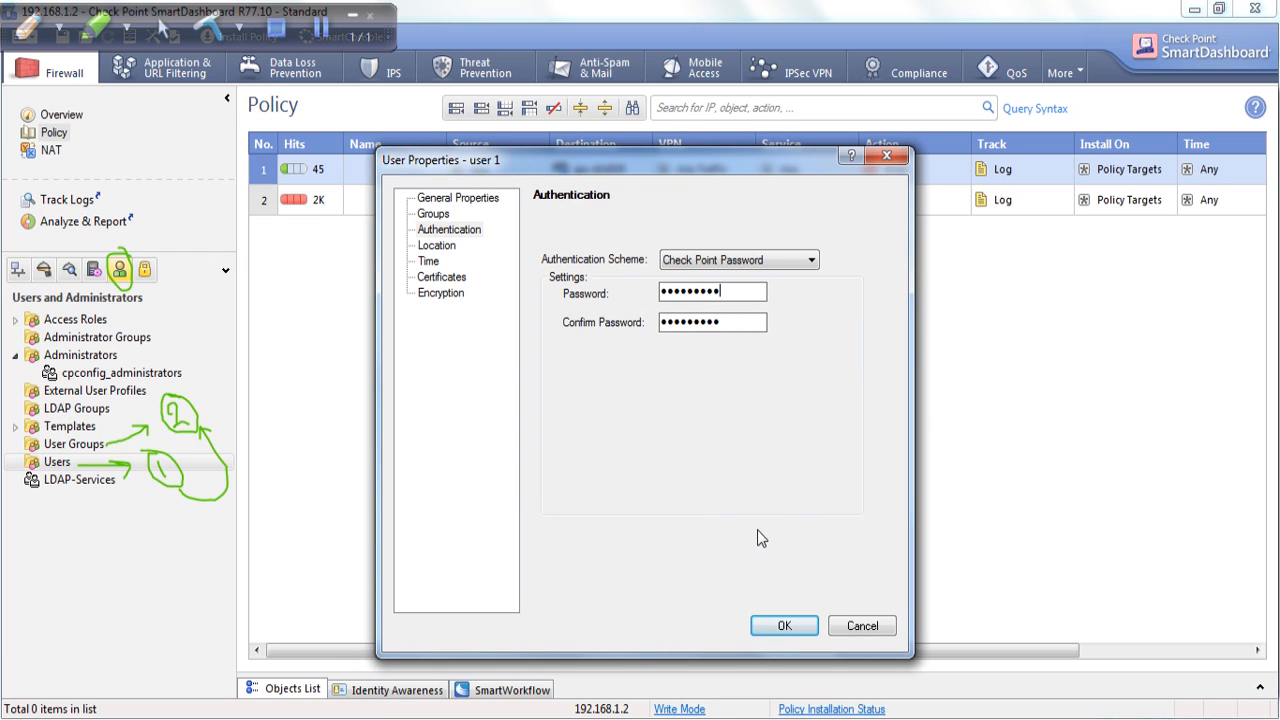
left_click(782, 624)
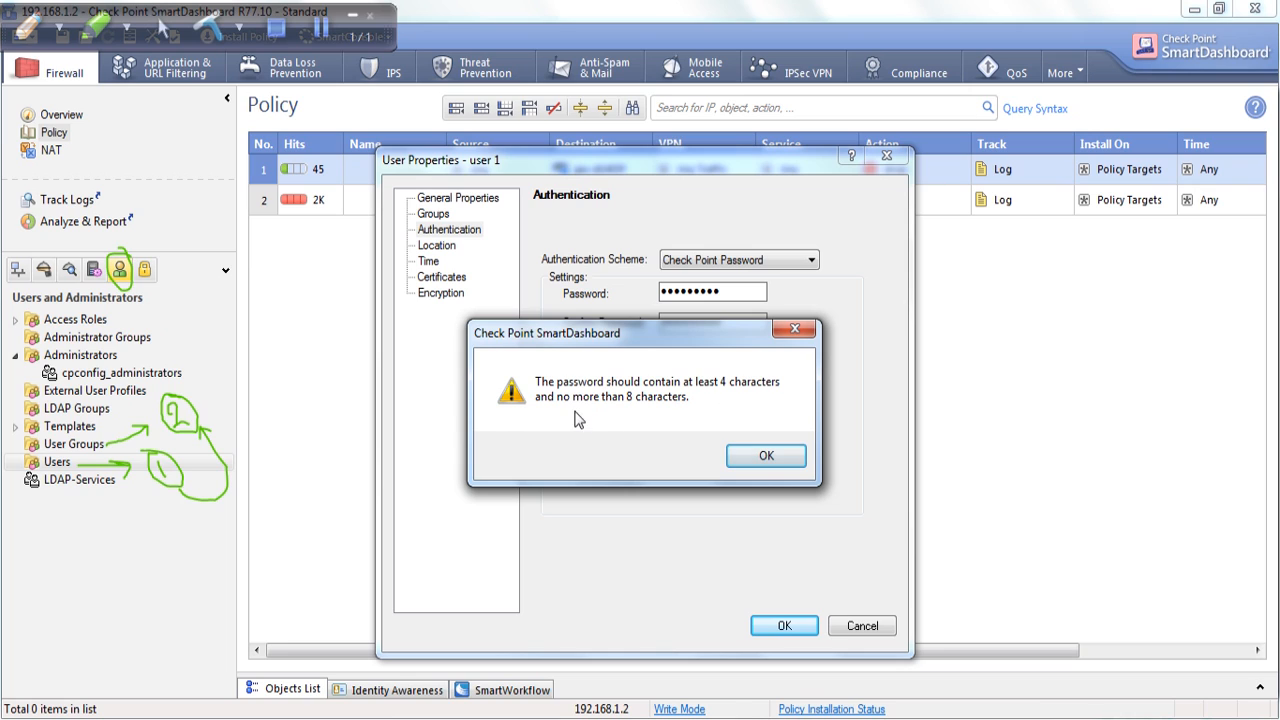
left_click(766, 456)
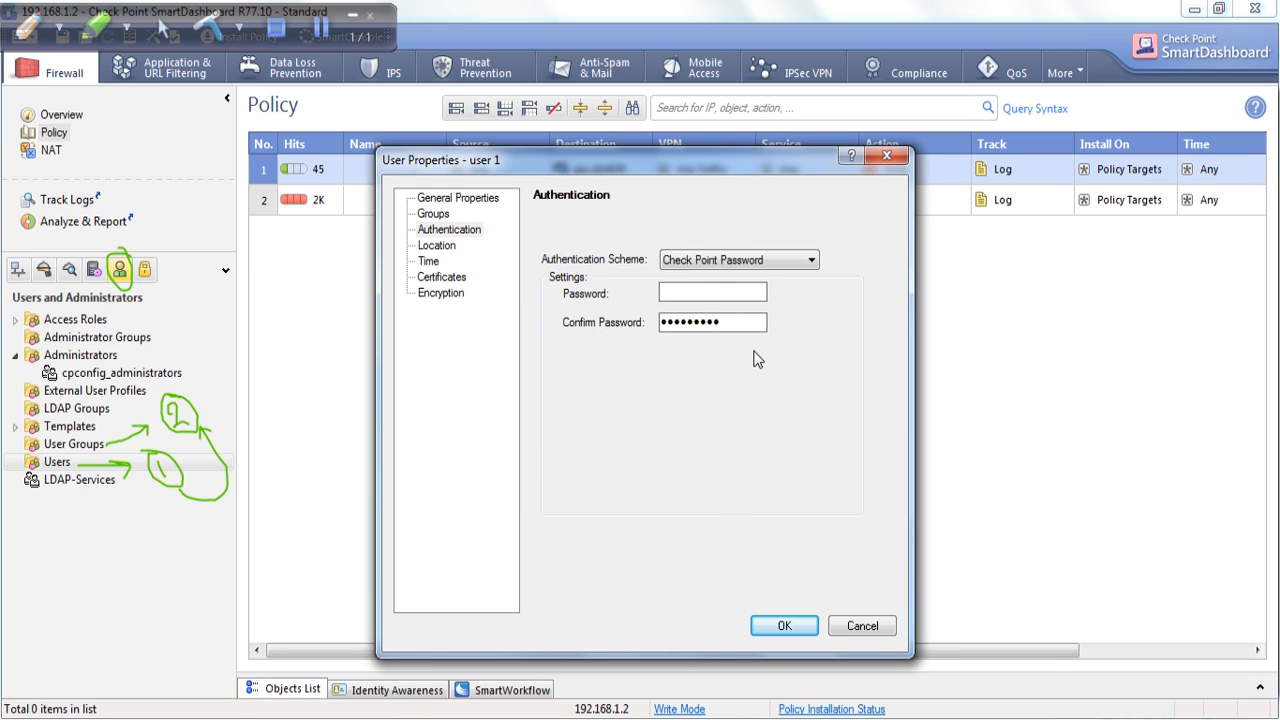
type("1")
double_click(703, 321)
type("****")
Save user 1 with its Check Point Password authentication.
left_click(433, 213)
left_click(455, 202)
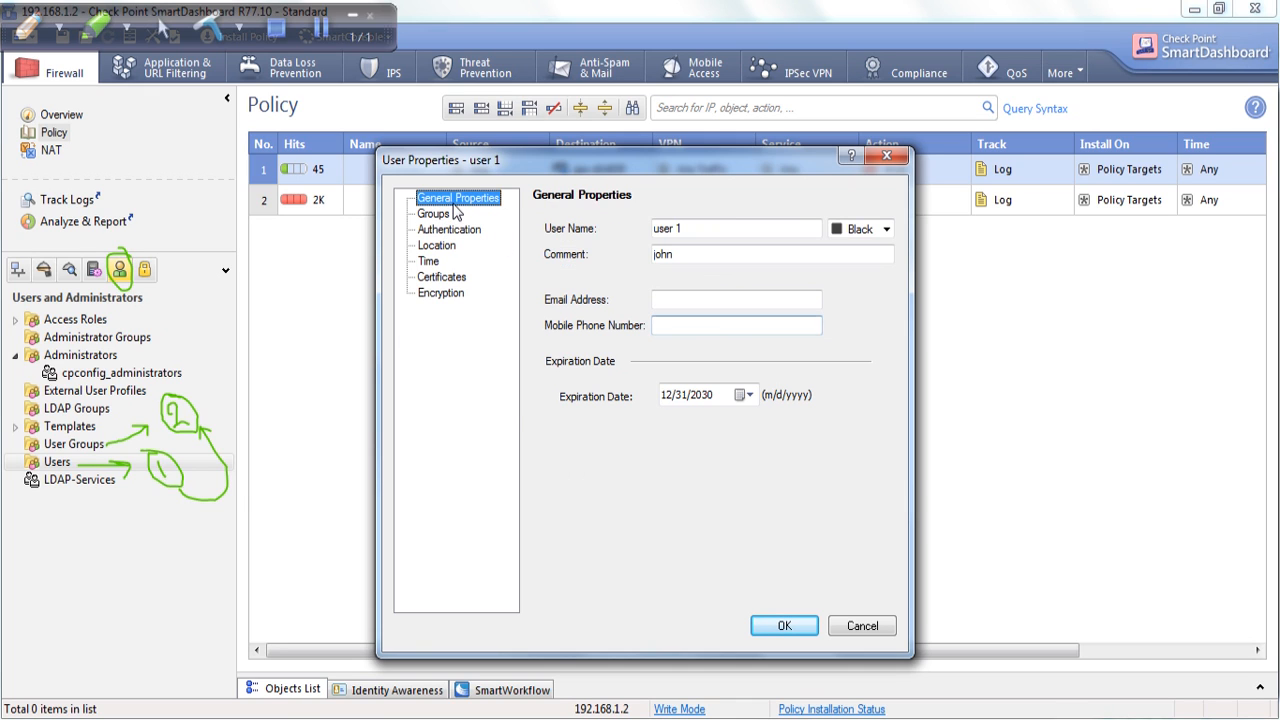
left_click(785, 625)
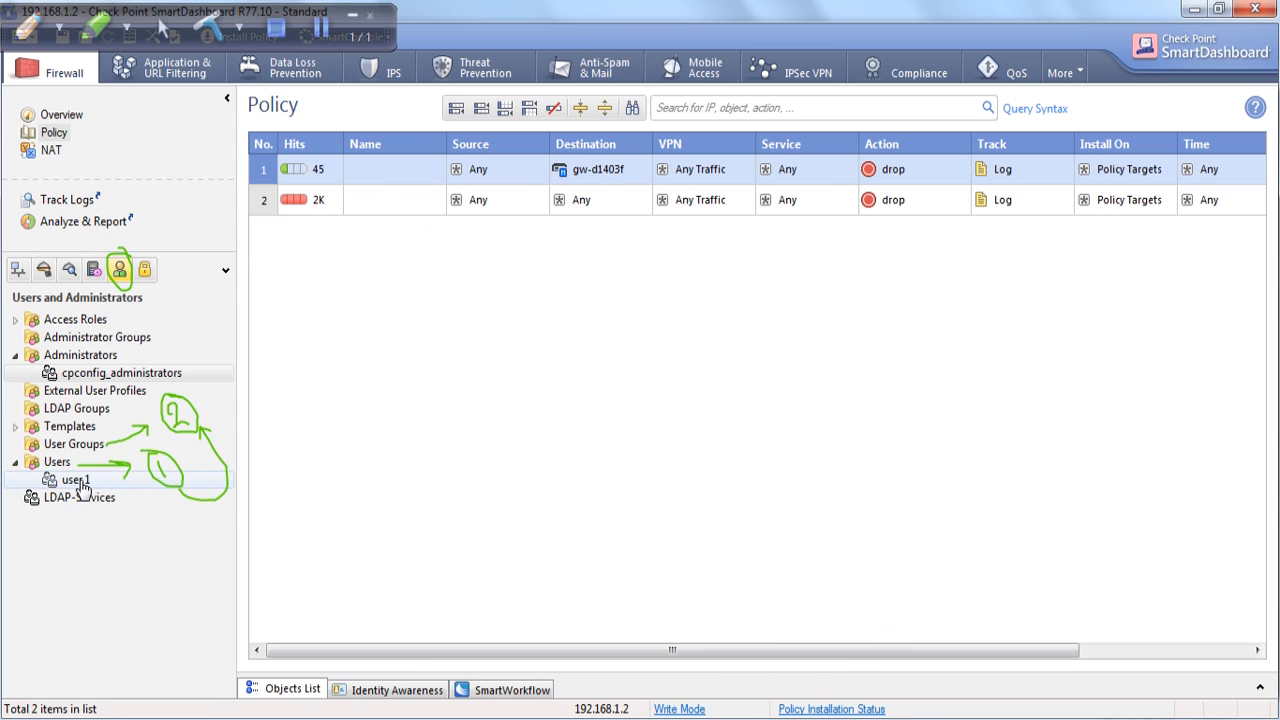
left_click(72, 444)
Create user group Network_Shield, commented 'Subscribe', with user 1 as its member.
right_click(76, 445)
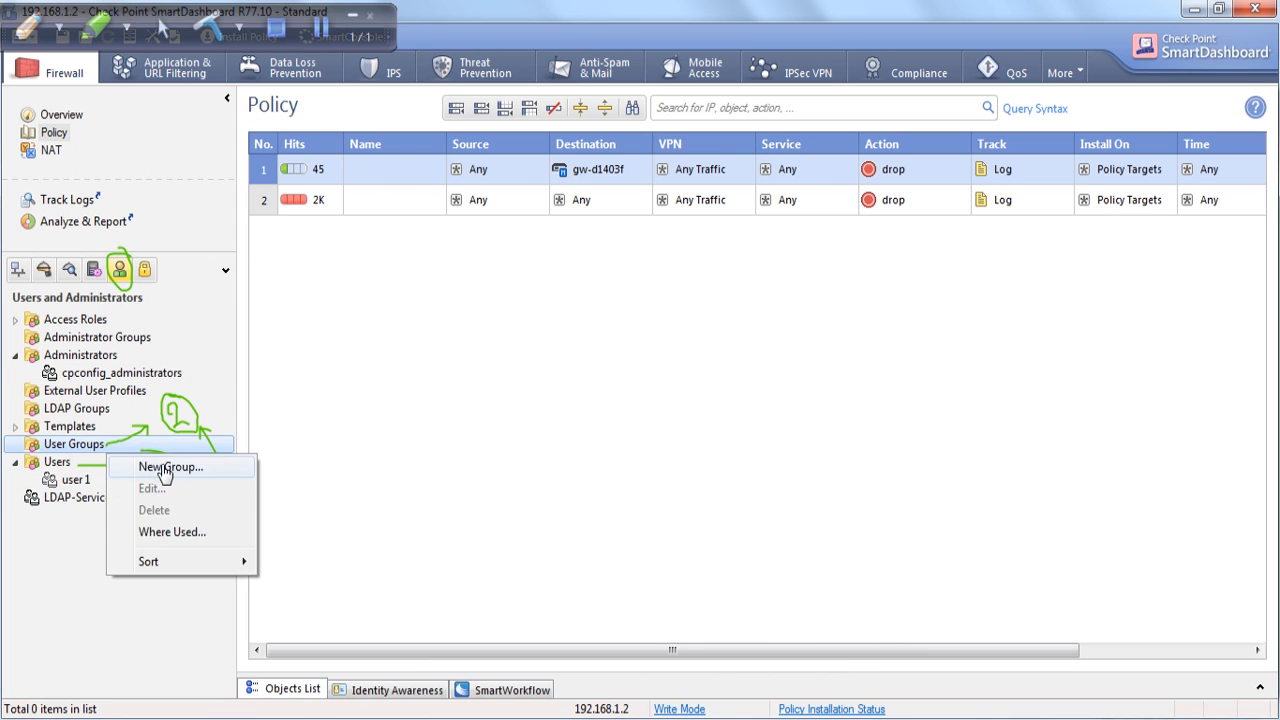
left_click(165, 468)
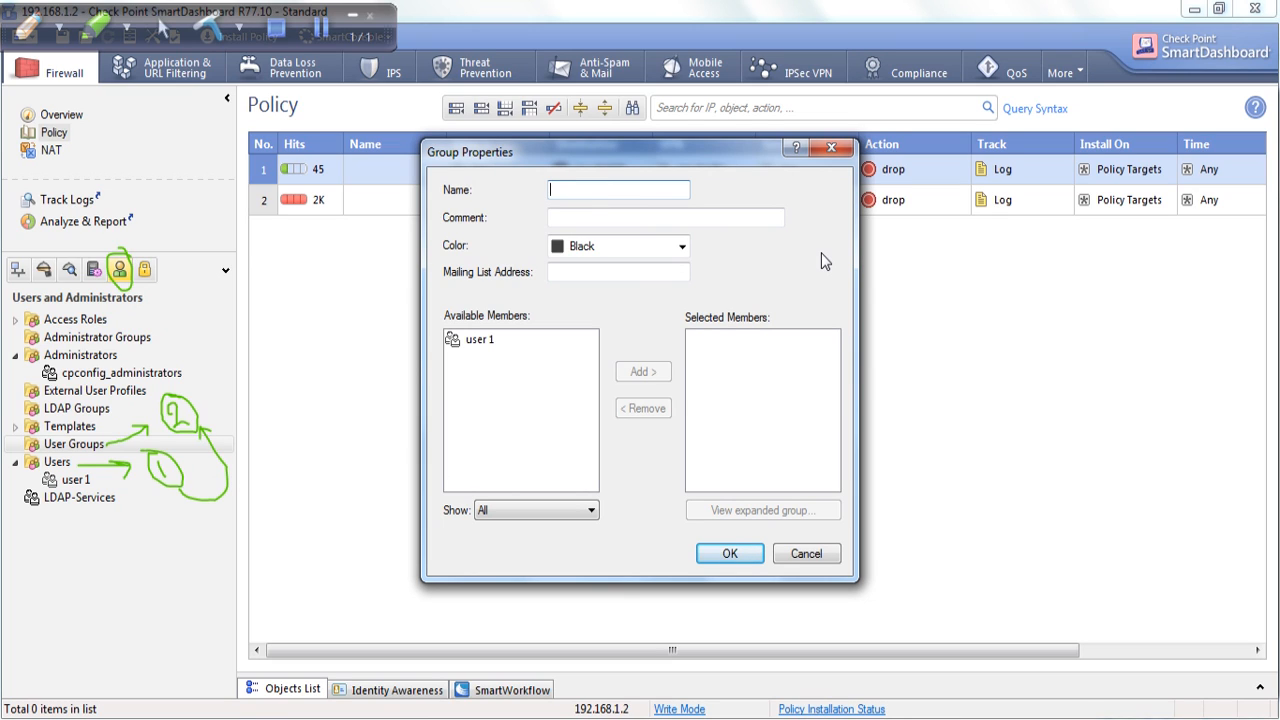
type("Network_She")
left_click_drag(652, 190, 506, 191)
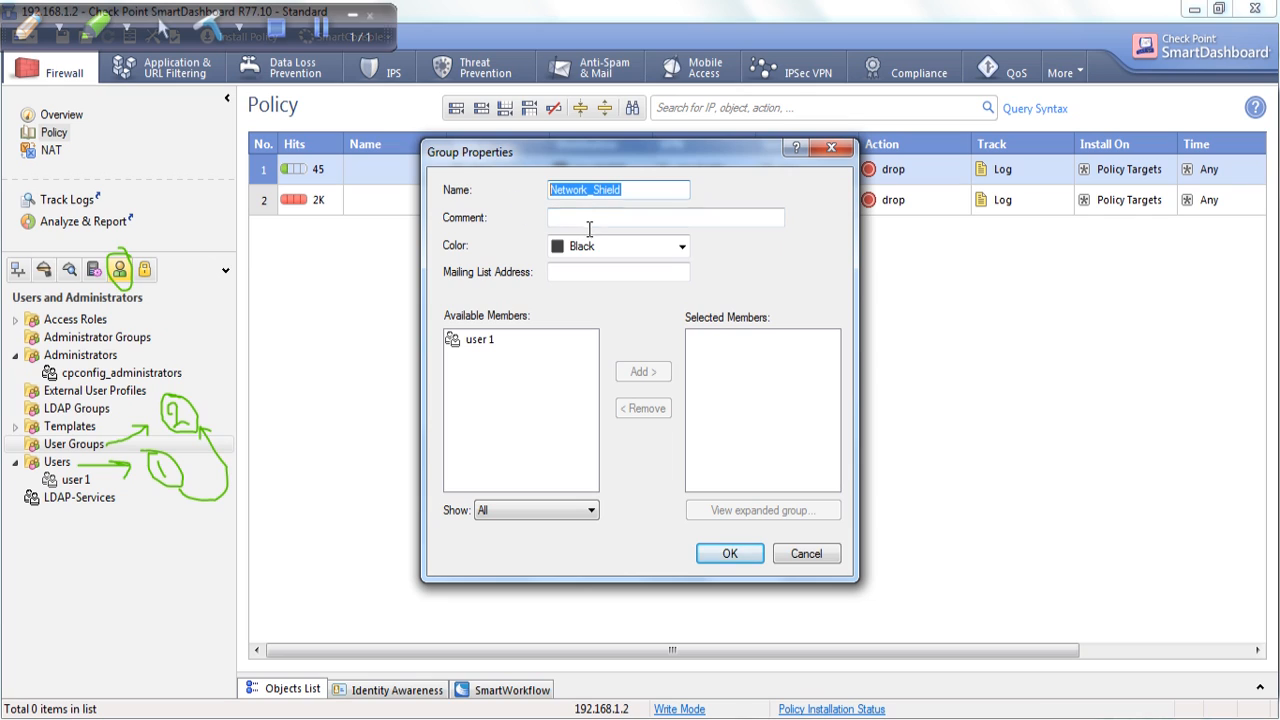
left_click(591, 224)
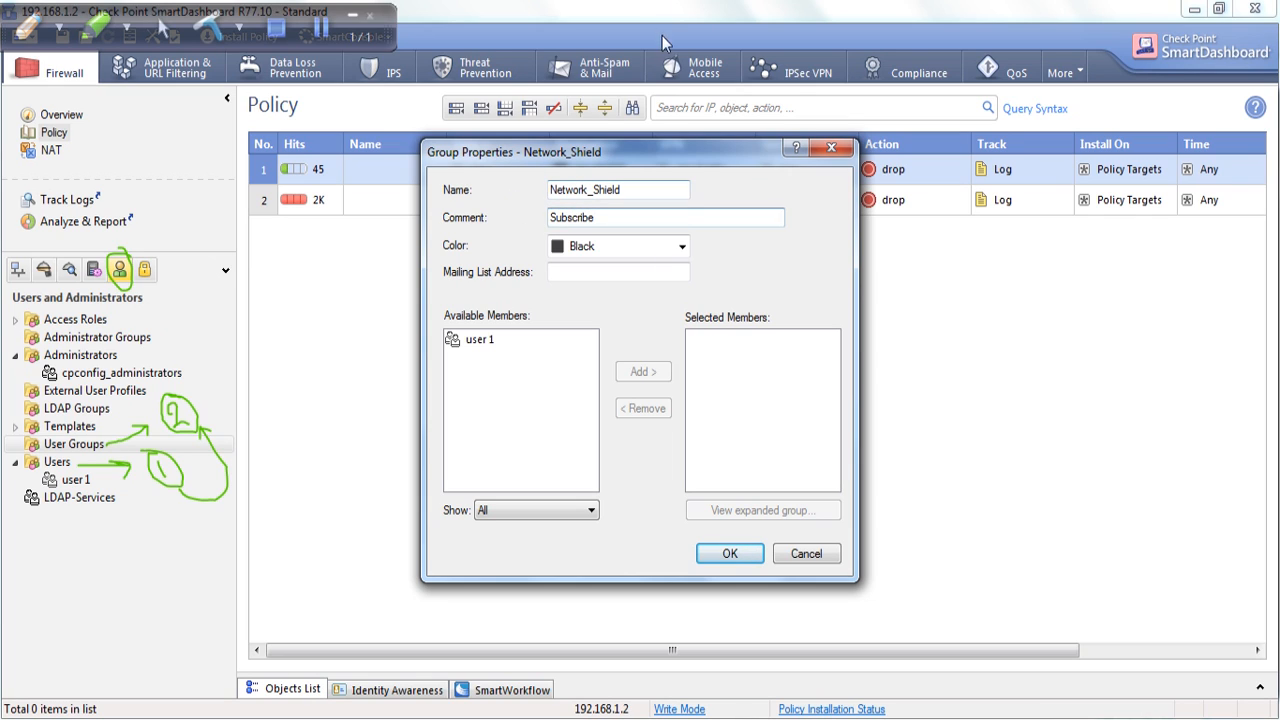
left_click(480, 341)
left_click(643, 372)
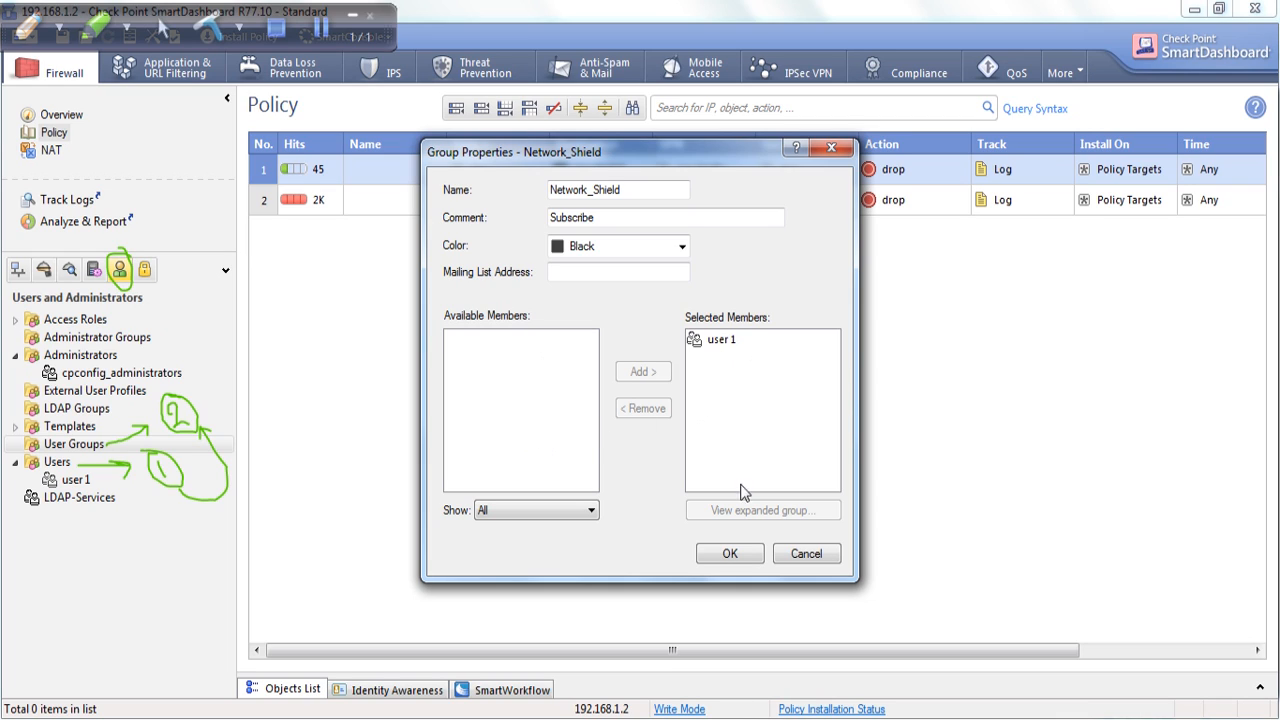
left_click(729, 556)
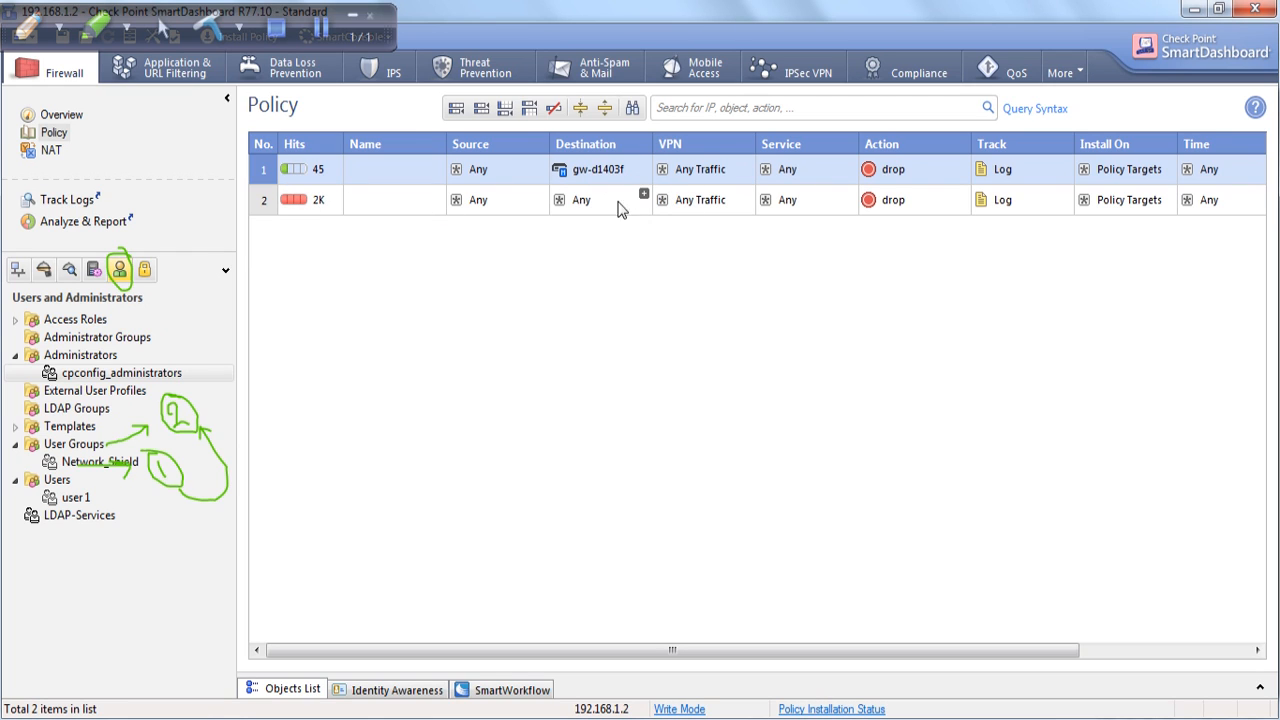
Insert a new rule above the existing rule 1.
right_click(276, 182)
mouse_move(334, 185)
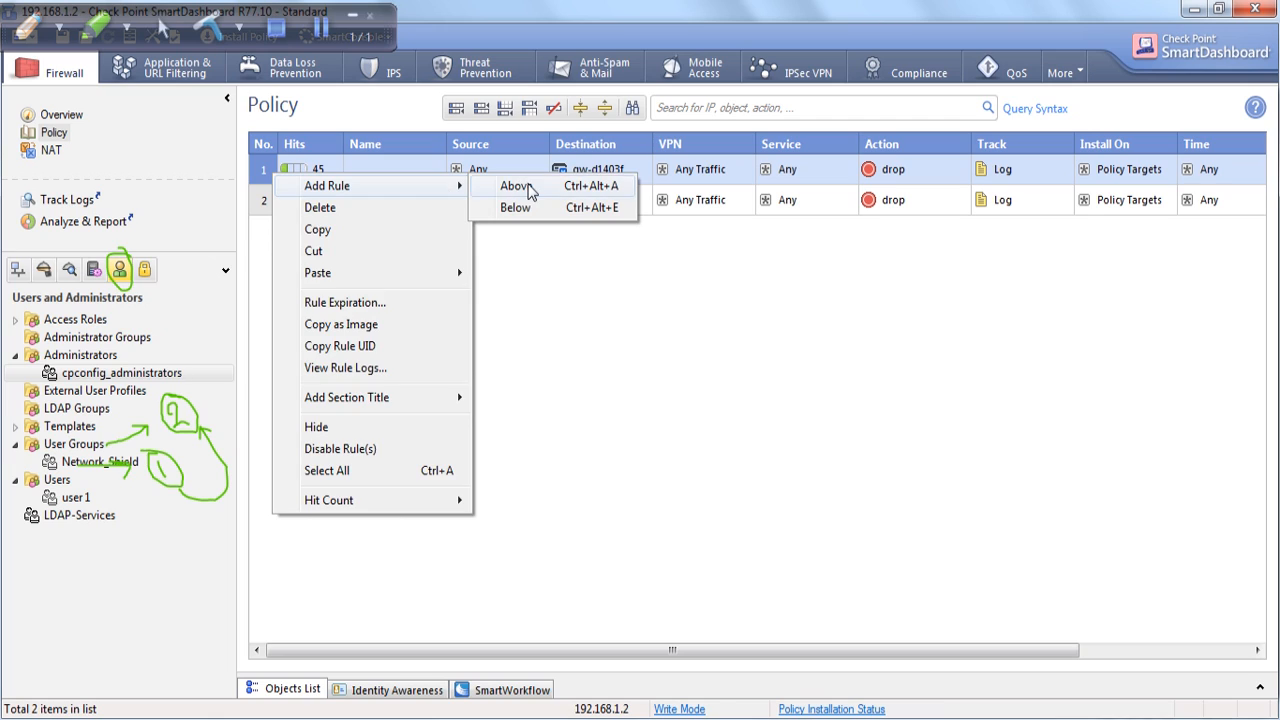
left_click(518, 182)
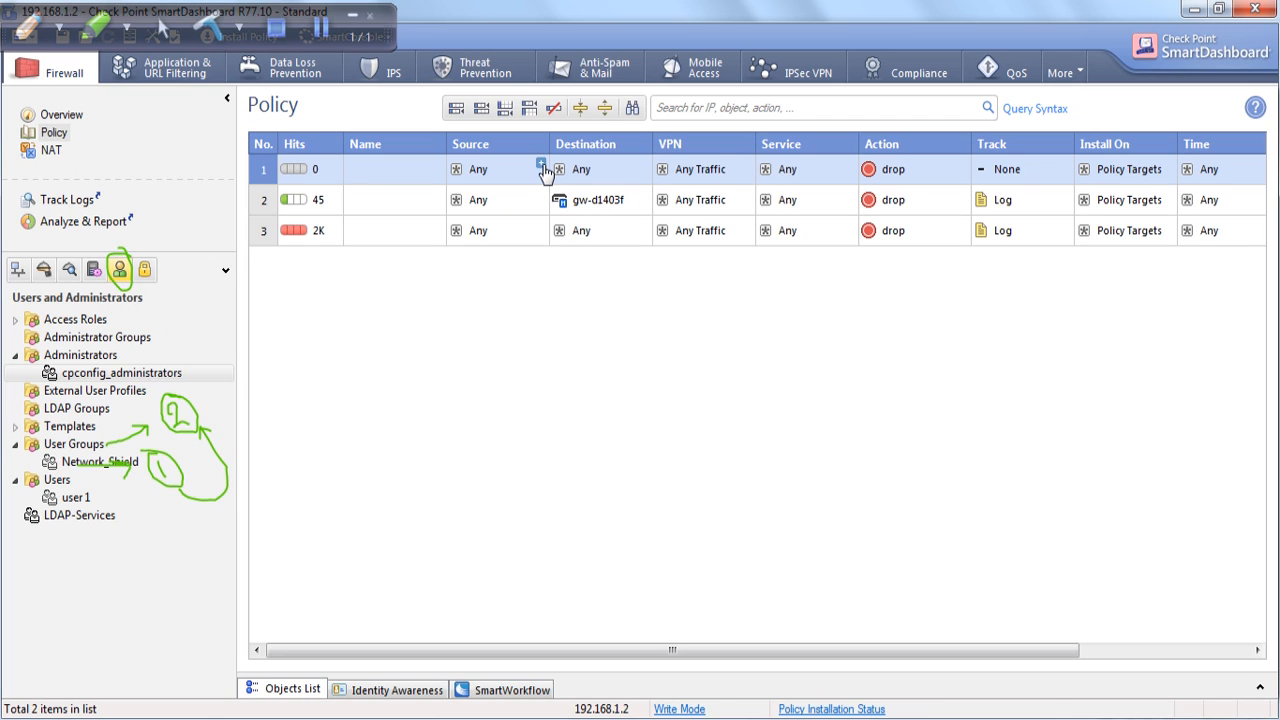
left_click(541, 166)
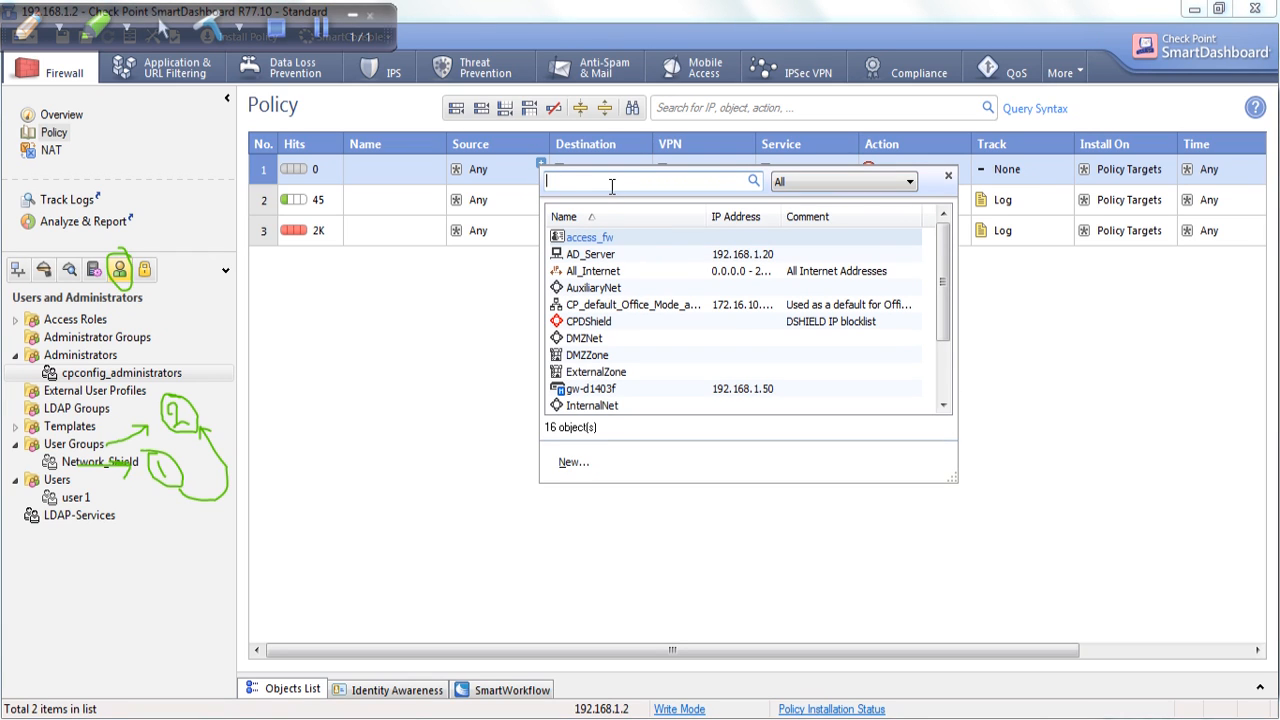
Set the new rule's Source to legacy user access for the Network_Shield group.
right_click(499, 170)
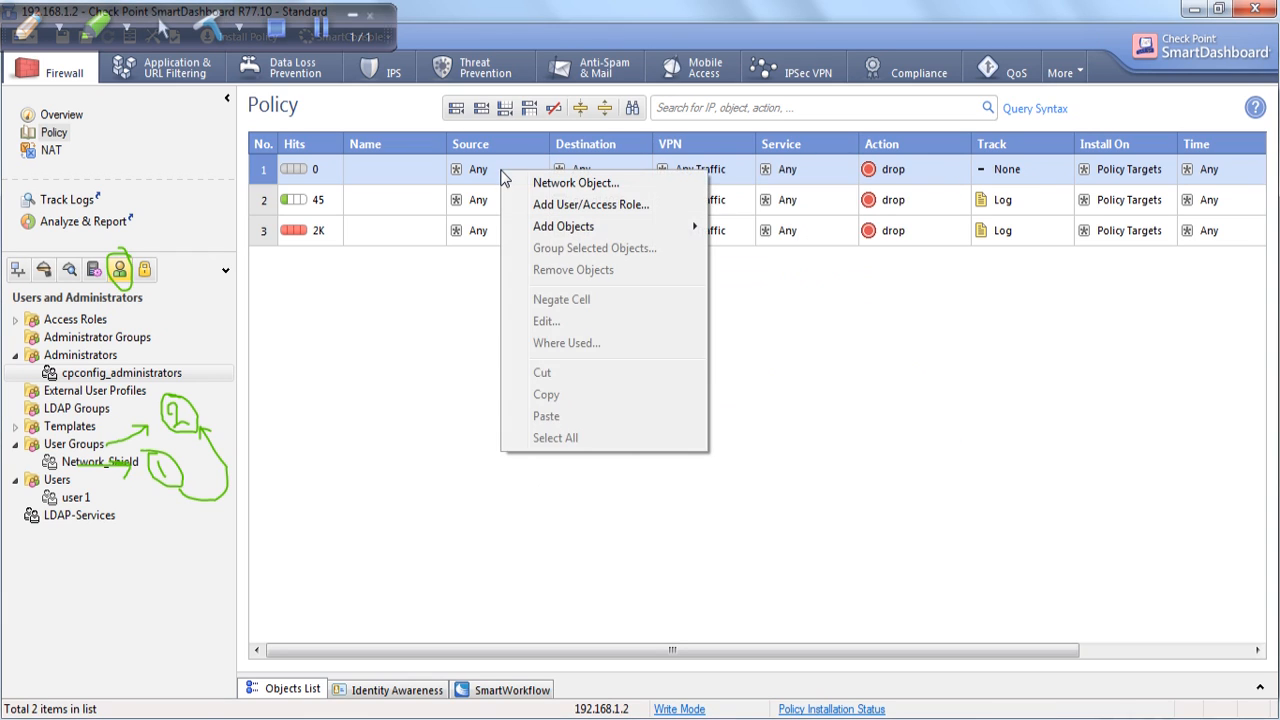
right_click(493, 168)
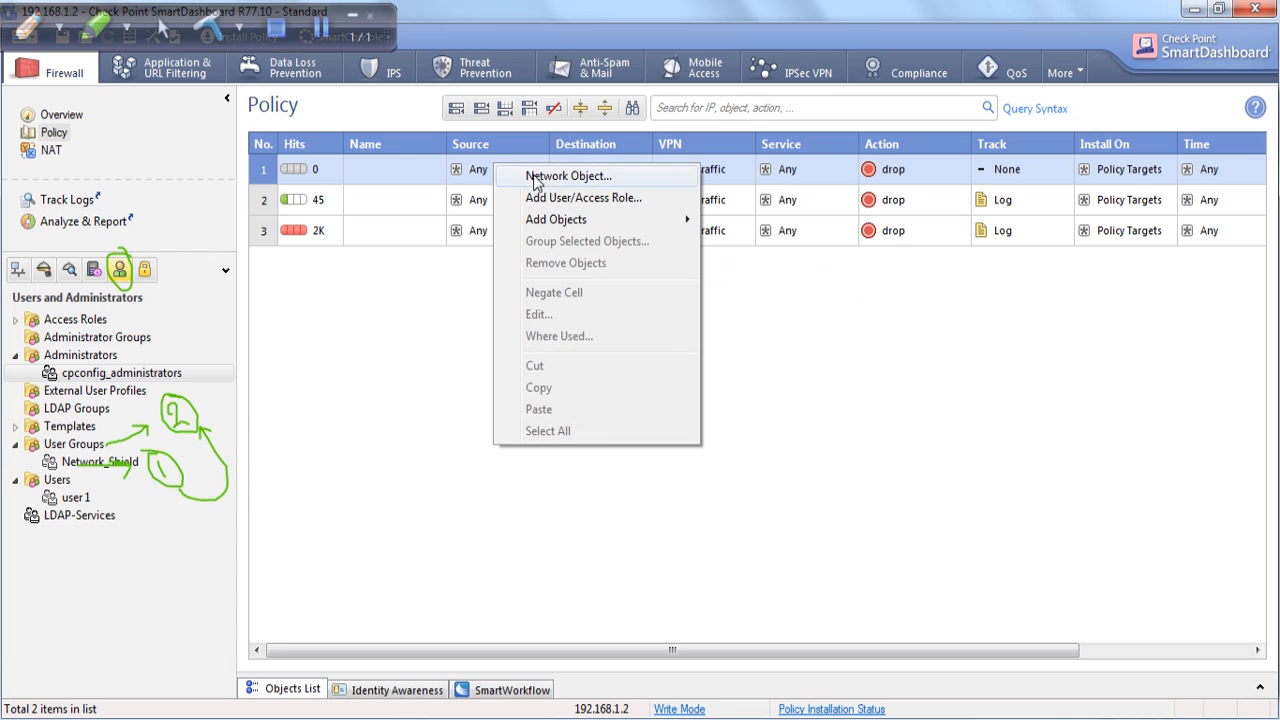
mouse_move(576, 220)
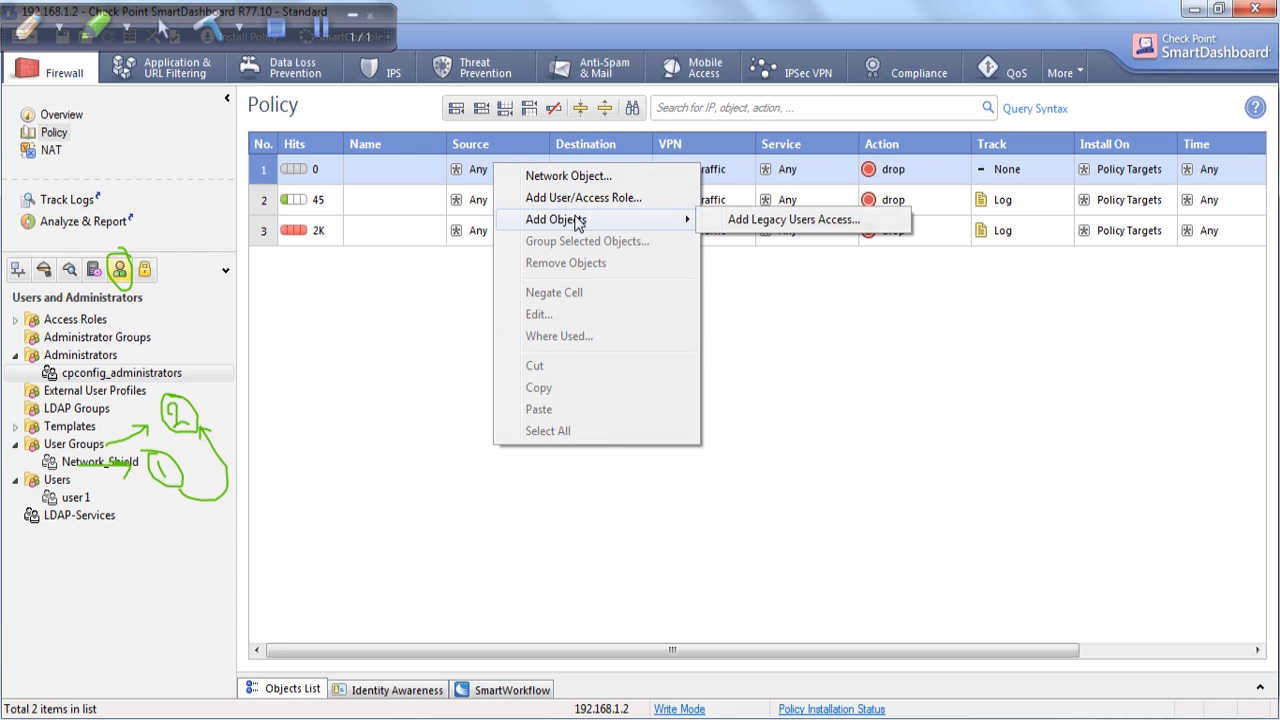
left_click(743, 222)
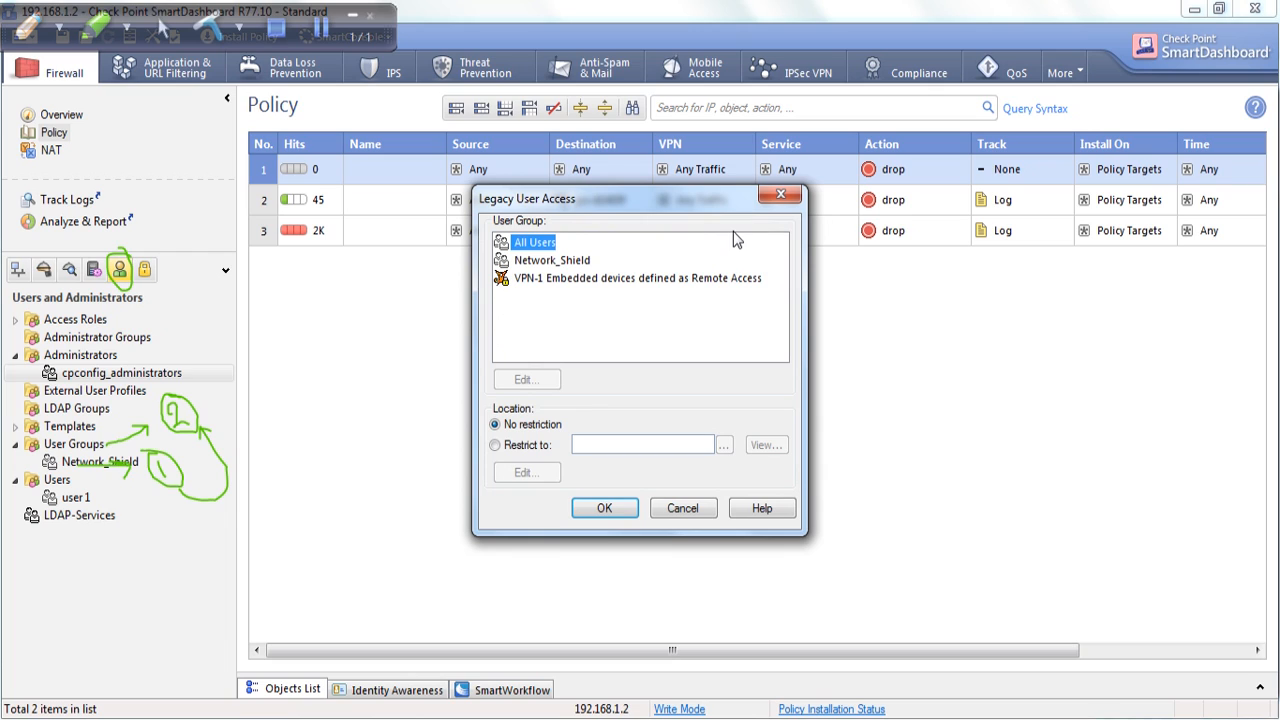
left_click(578, 261)
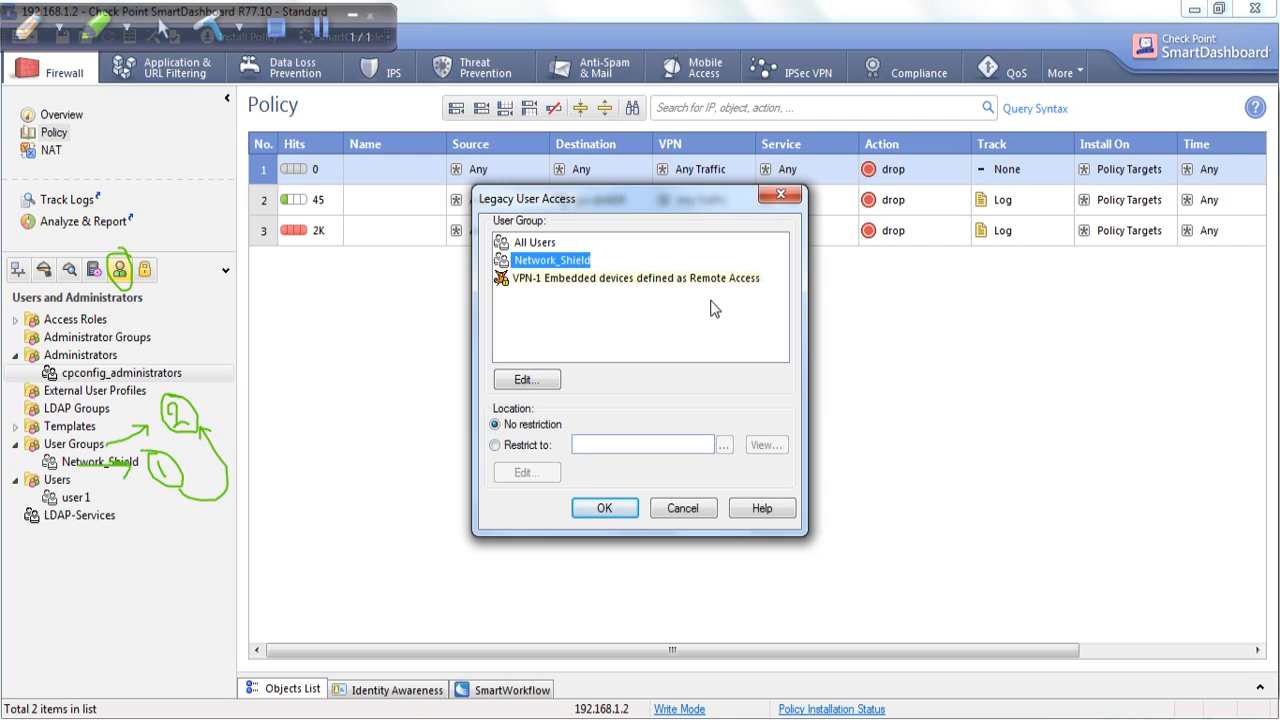
left_click(606, 508)
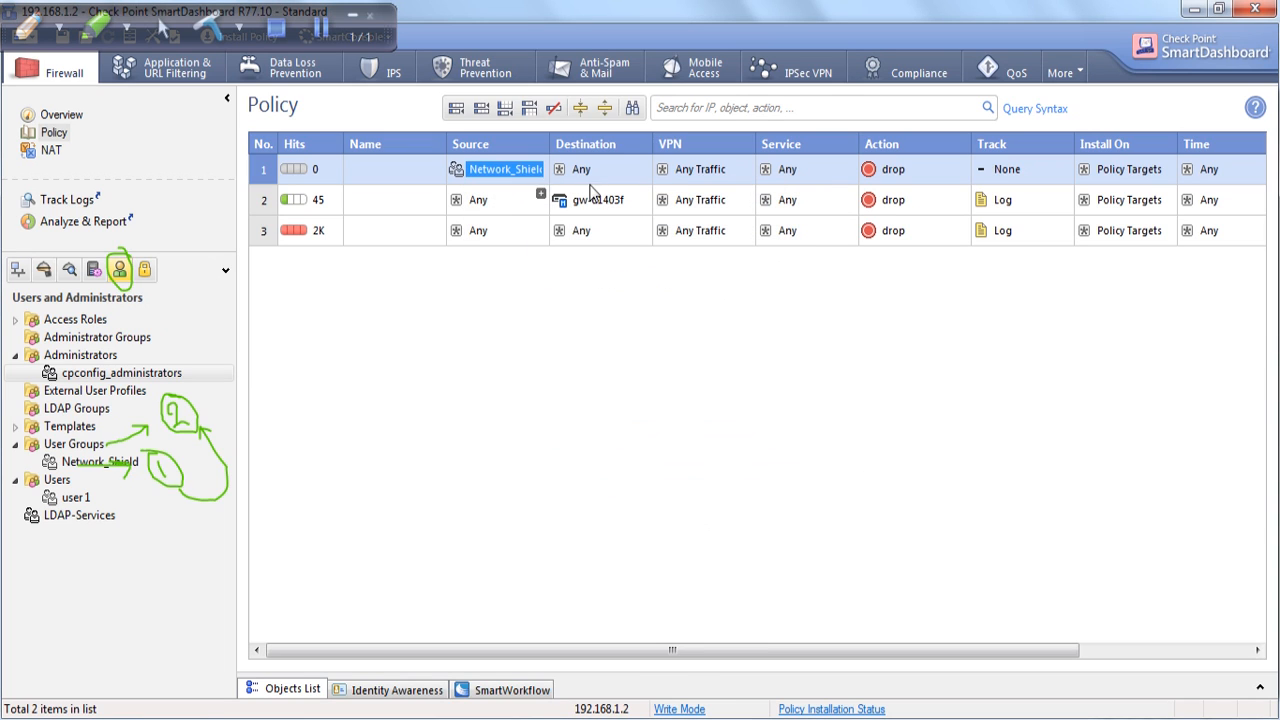
Create host Host_172.168.1.1 with IPv4 172.168.1.1 as rule 1's destination.
left_click(645, 165)
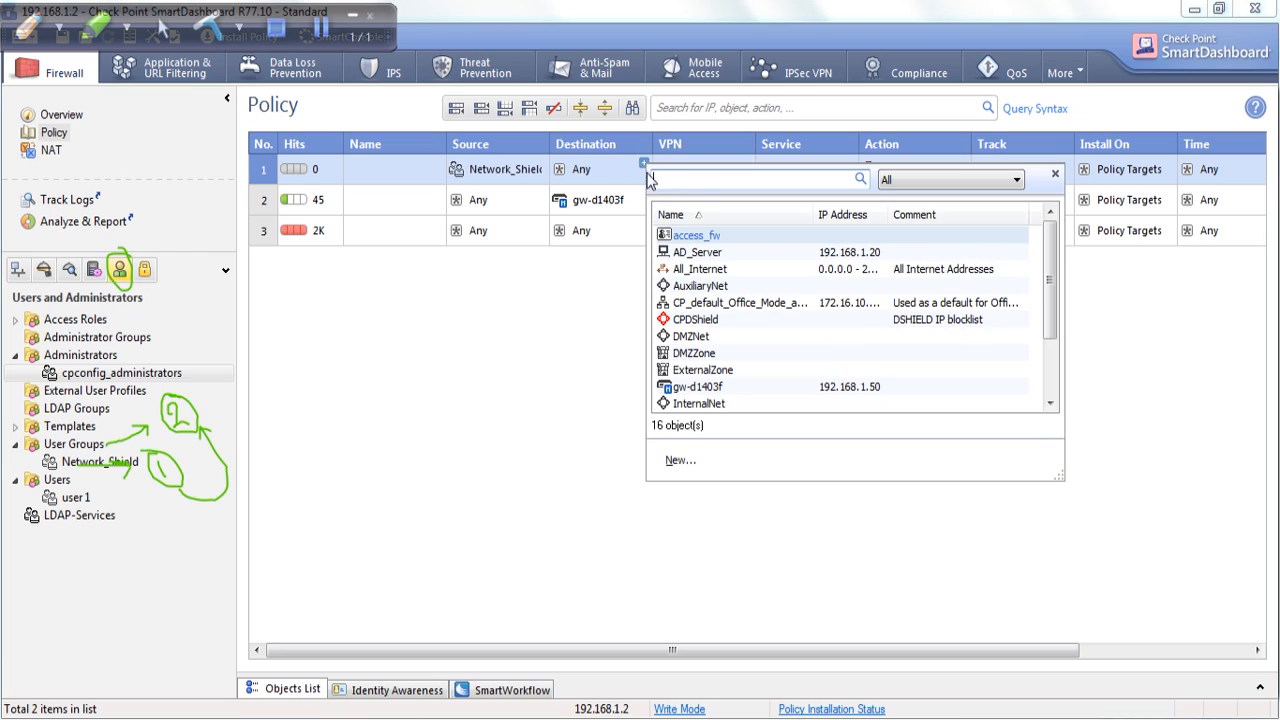
type("1")
left_click_drag(768, 185, 562, 205)
key("ctrl+c")
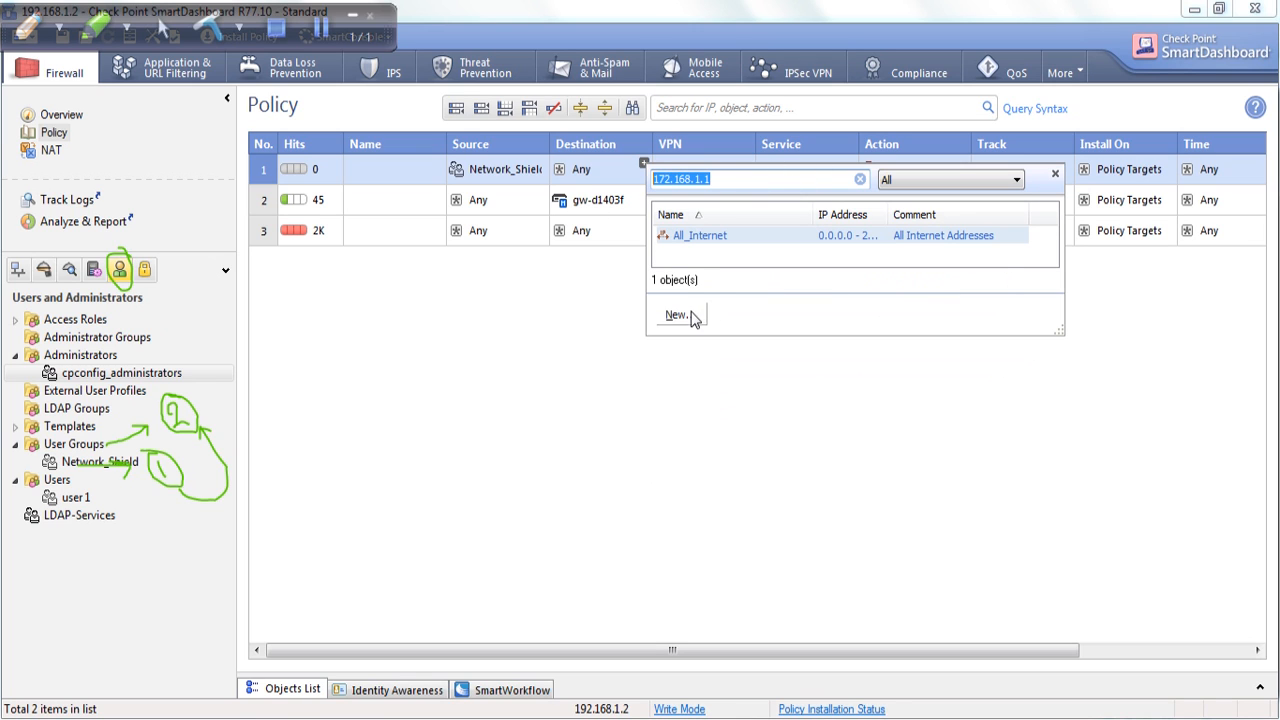
left_click(680, 314)
left_click(703, 343)
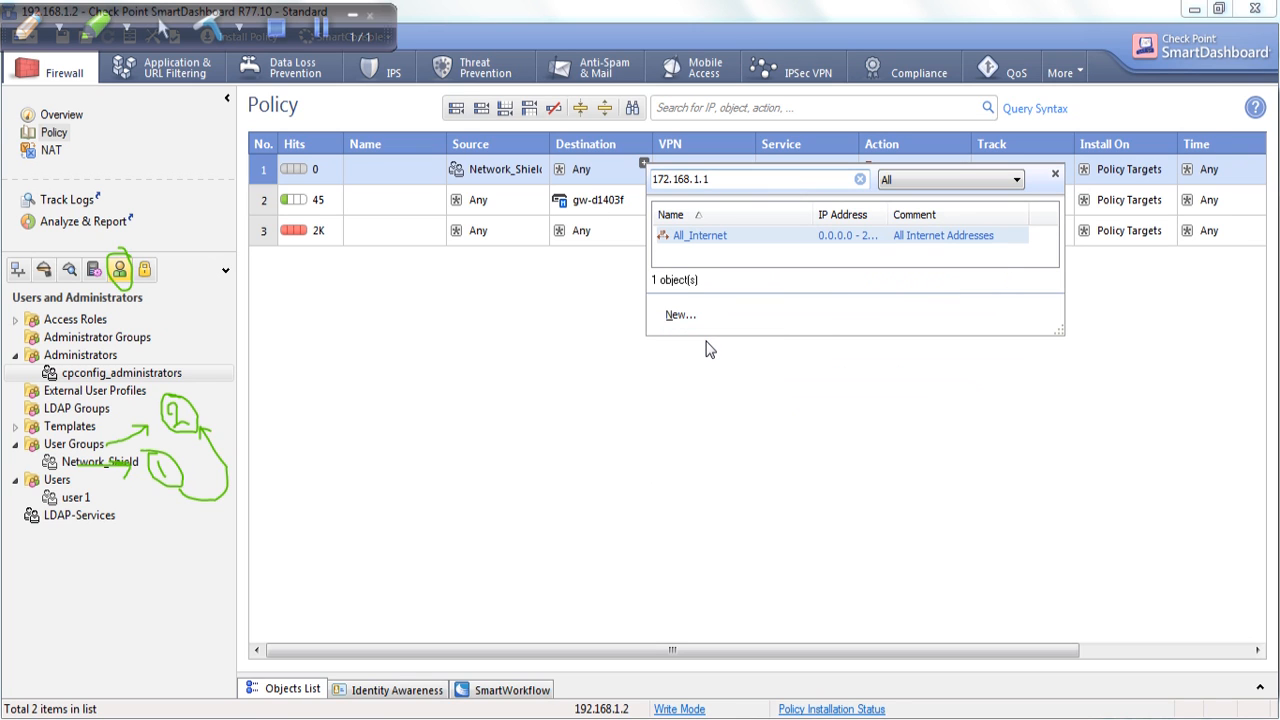
type("Host_")
key("ctrl+v")
key("Tab")
key("ctrl+v")
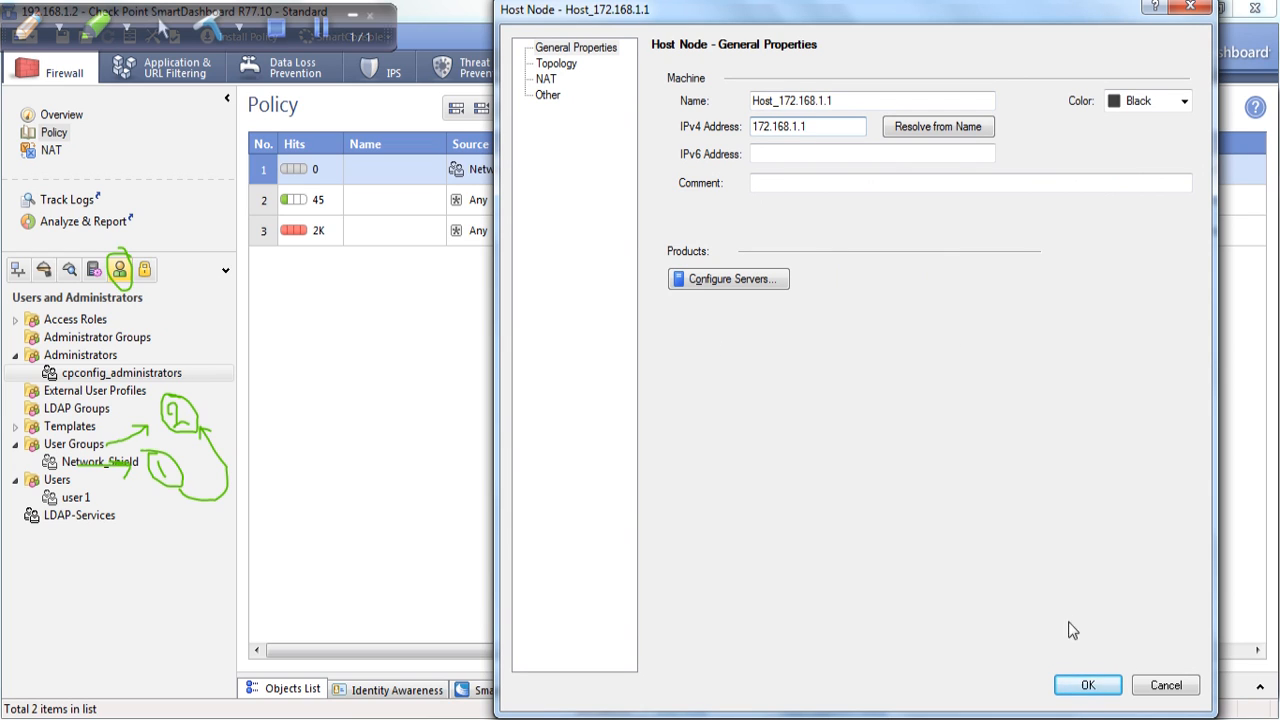
left_click(1088, 686)
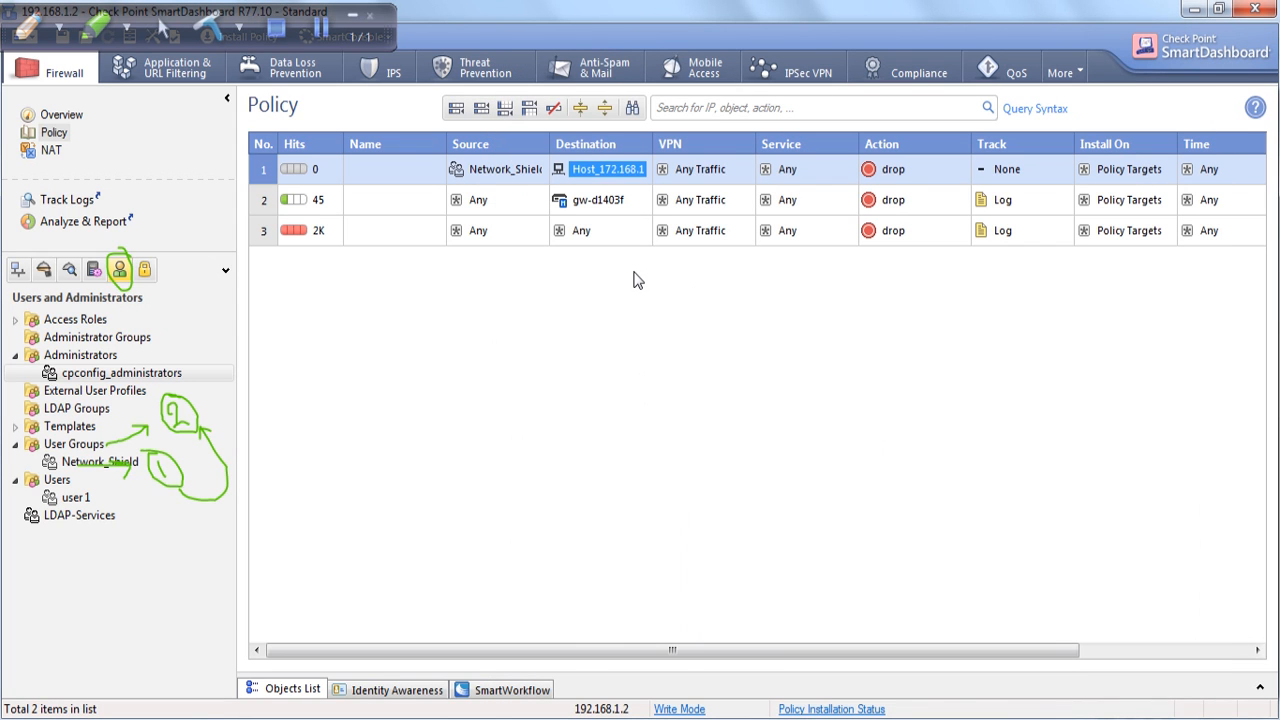
Add the services https, http and icmp-requests to rule 1.
left_click(851, 164)
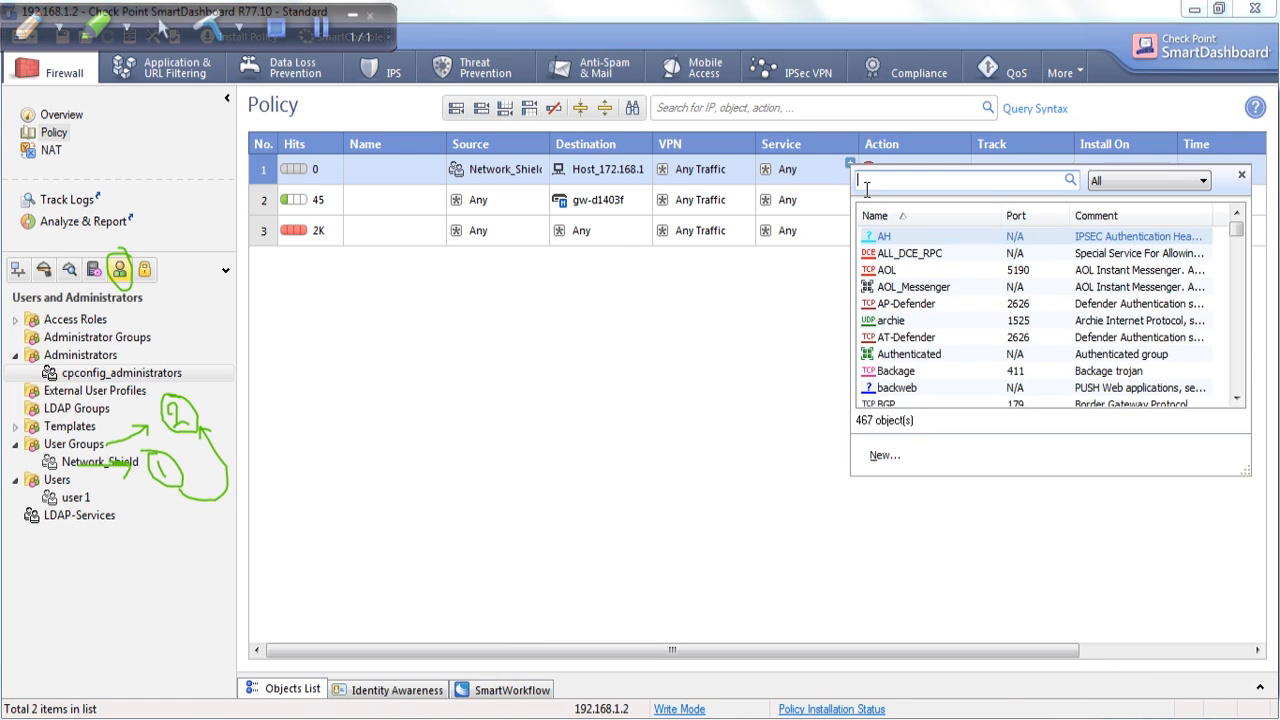
type("https")
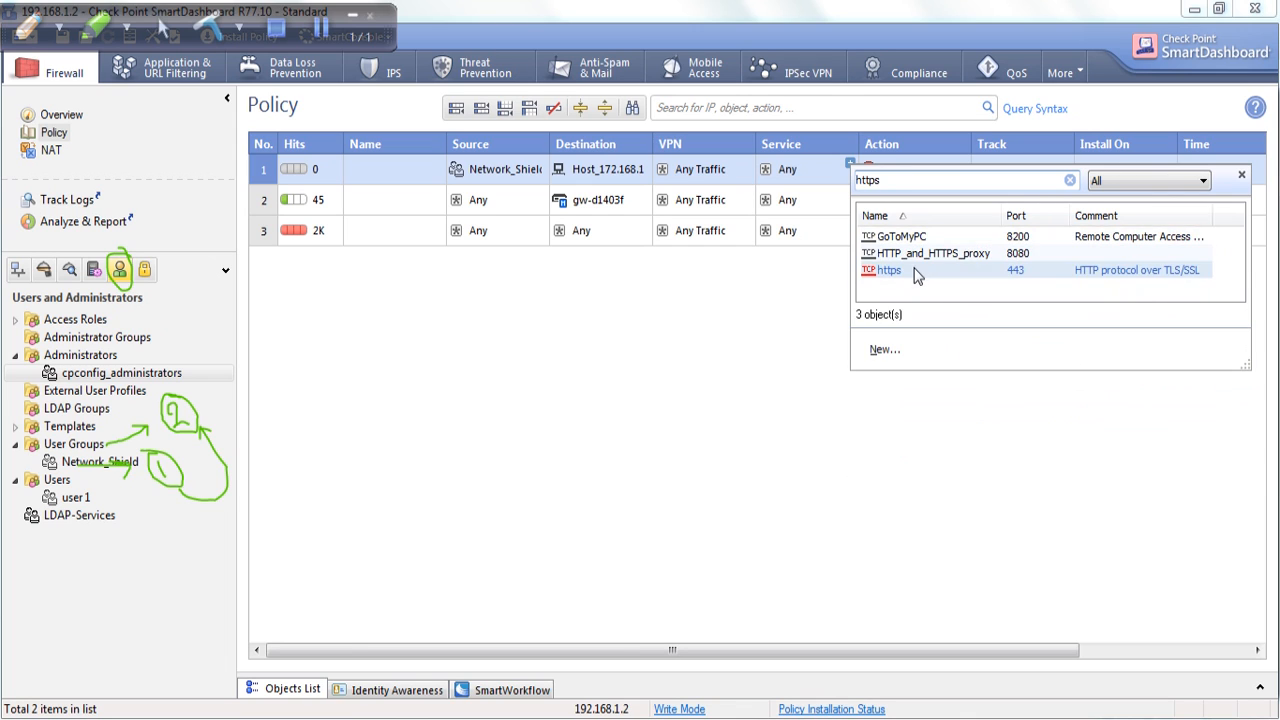
double_click(912, 270)
left_click(850, 163)
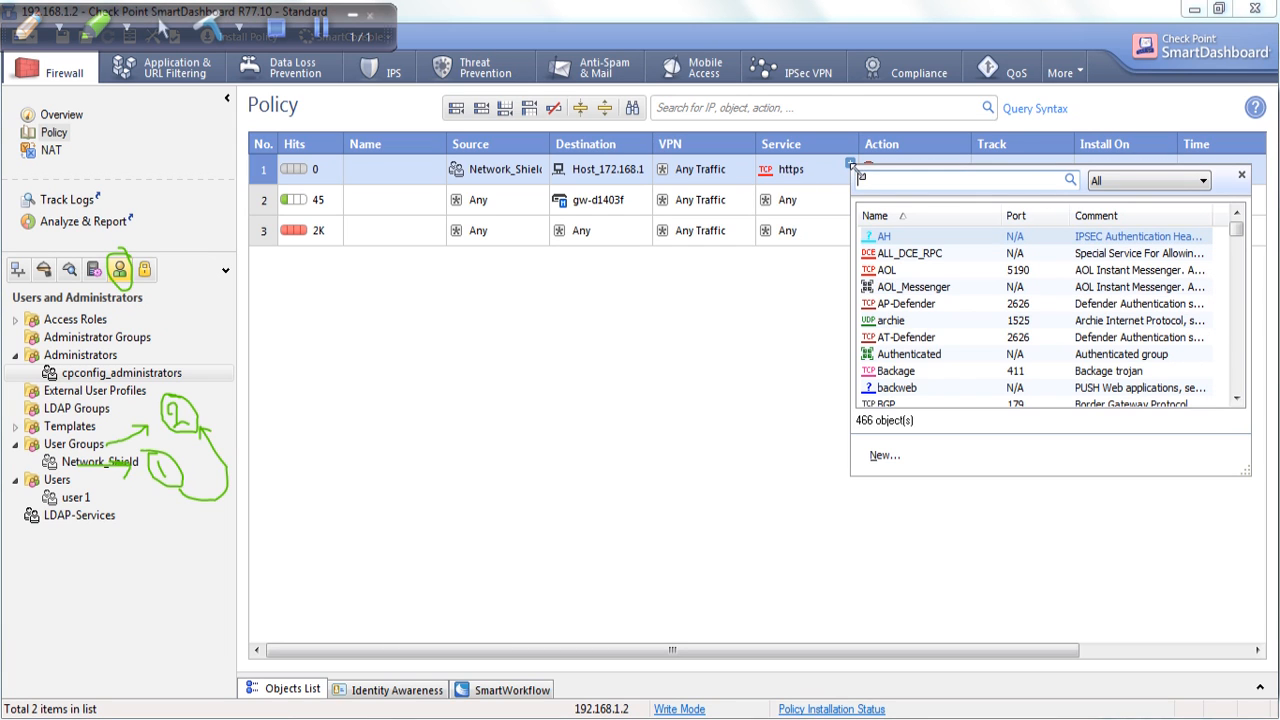
type("http")
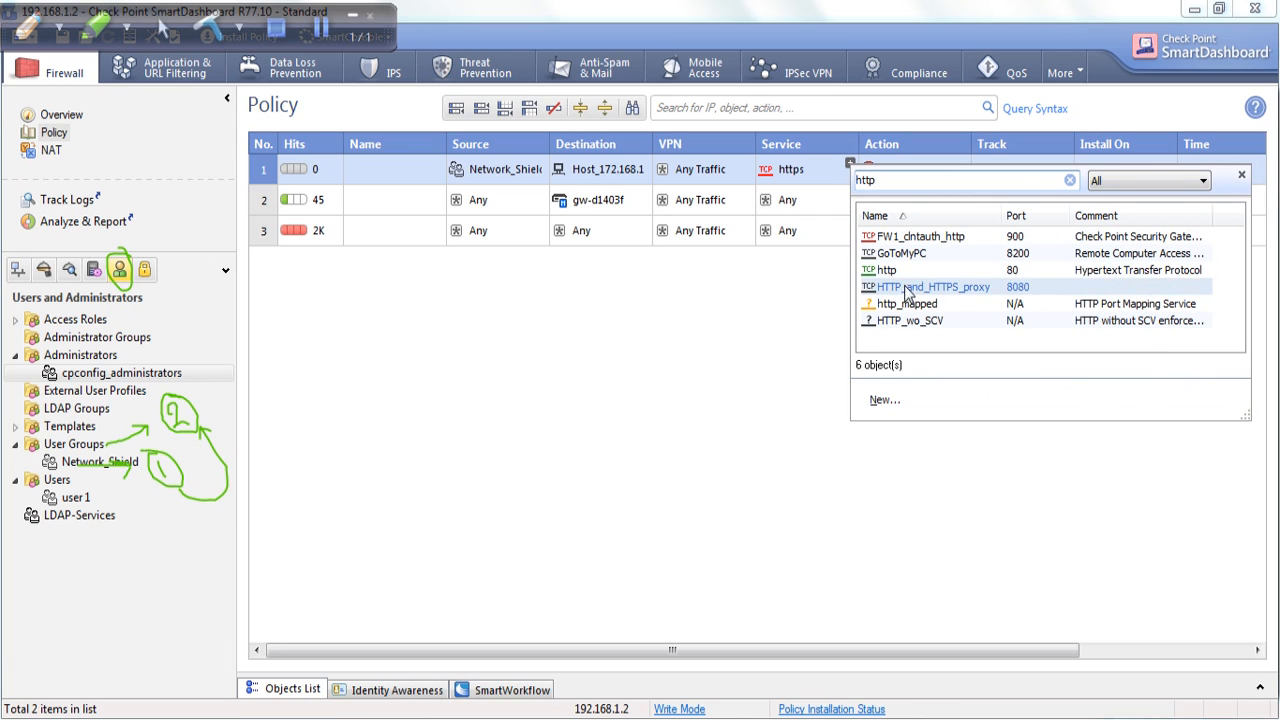
left_click(900, 272)
right_click(817, 190)
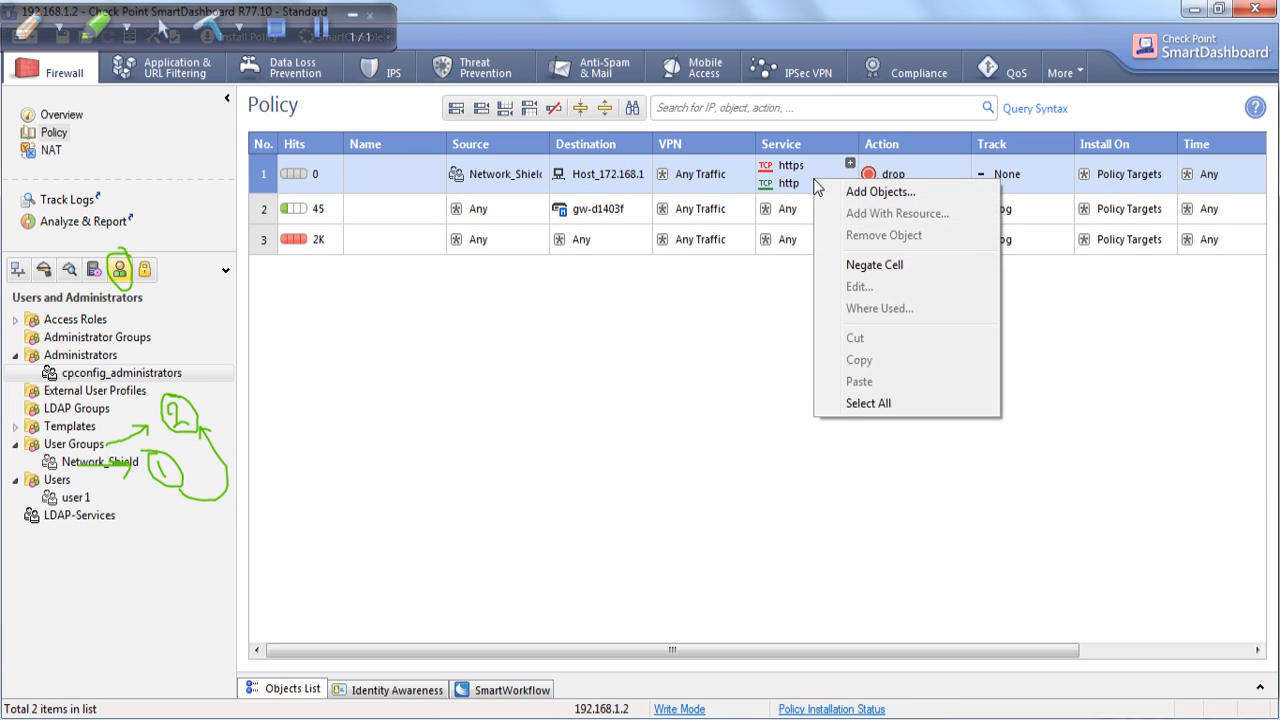
left_click(893, 193)
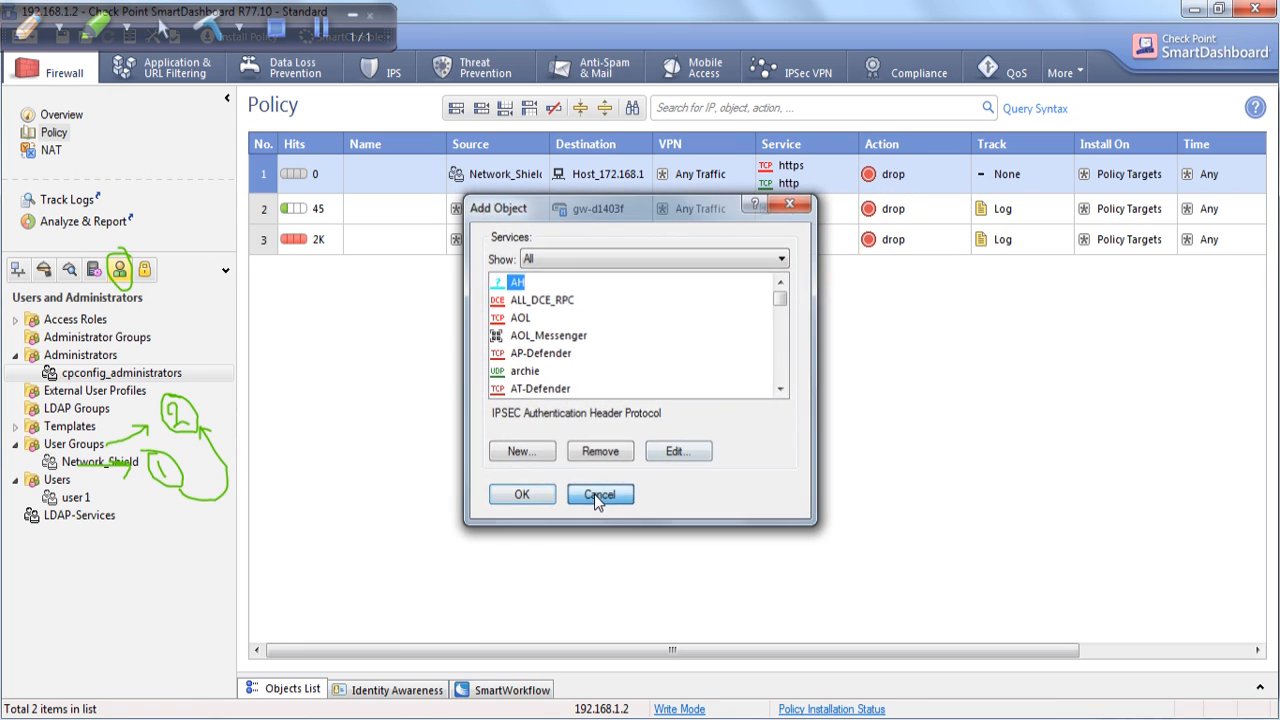
left_click(598, 491)
left_click(851, 163)
type("icm")
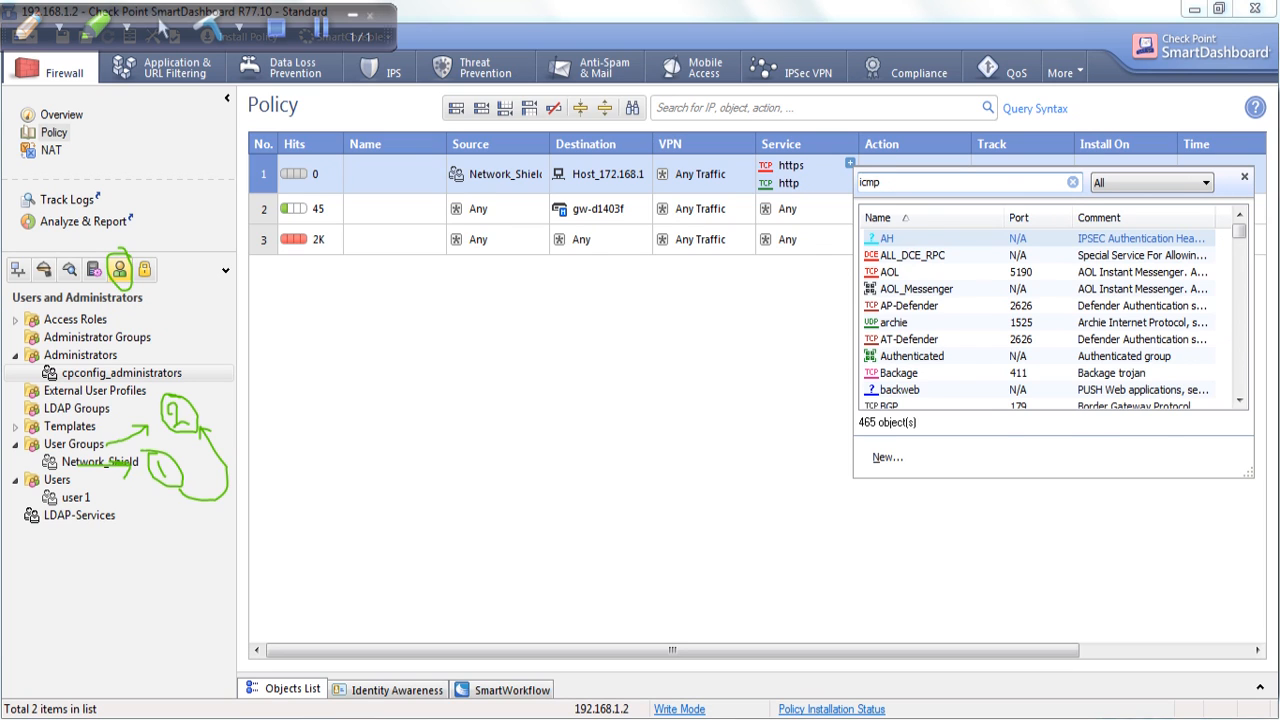
type("p")
left_click(913, 339)
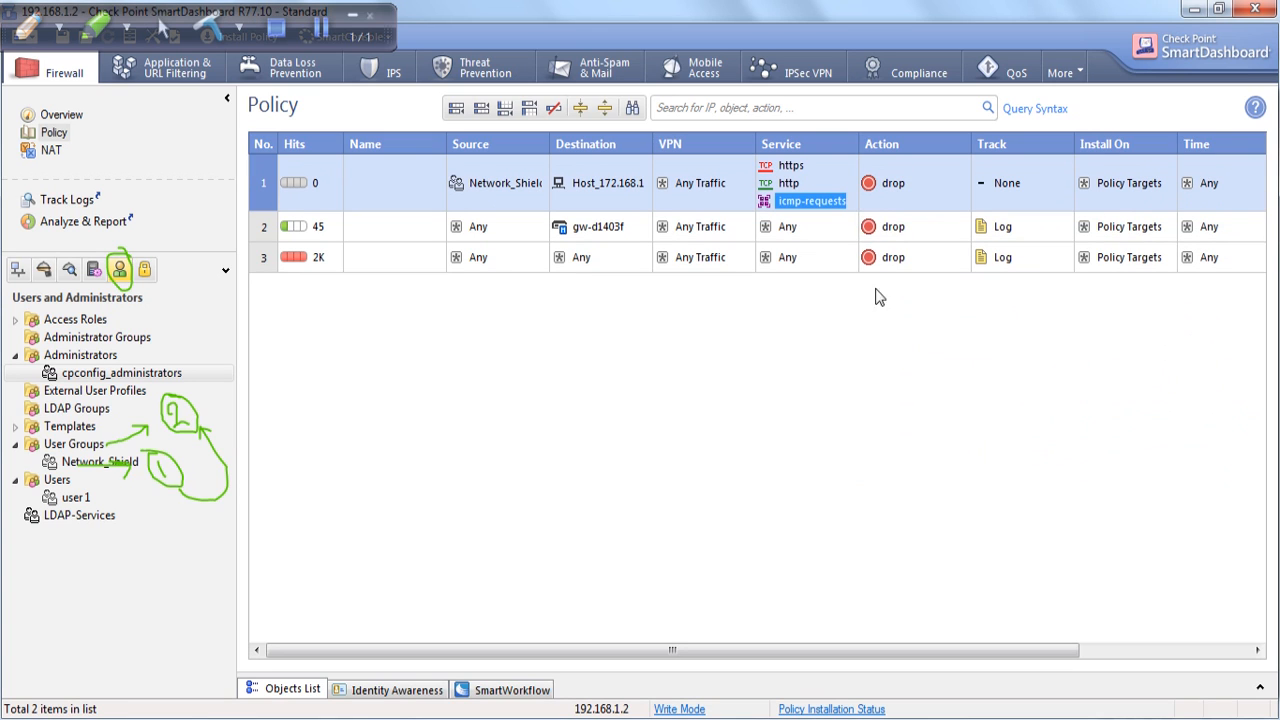
Set rule 1's action to accept with Log tracking, then start policy installation on gw-d1403f.
right_click(878, 183)
left_click(925, 204)
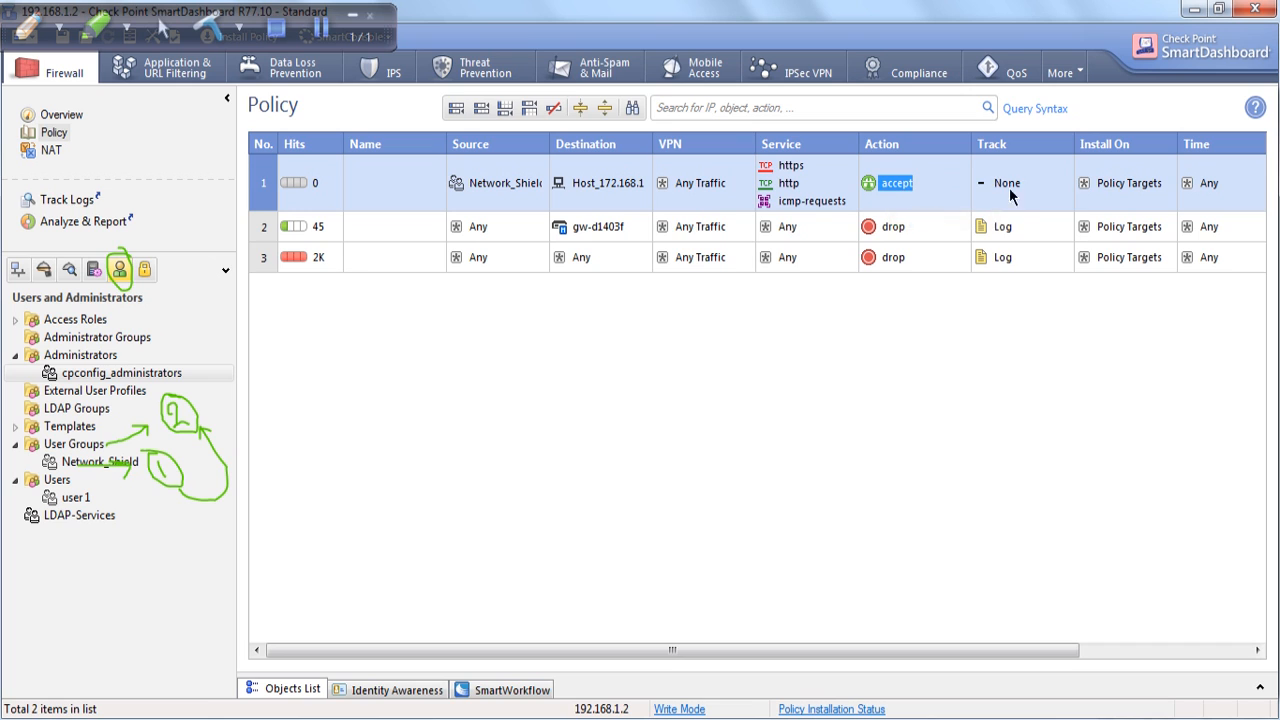
right_click(1000, 180)
left_click(1029, 207)
left_click_drag(788, 656, 711, 652)
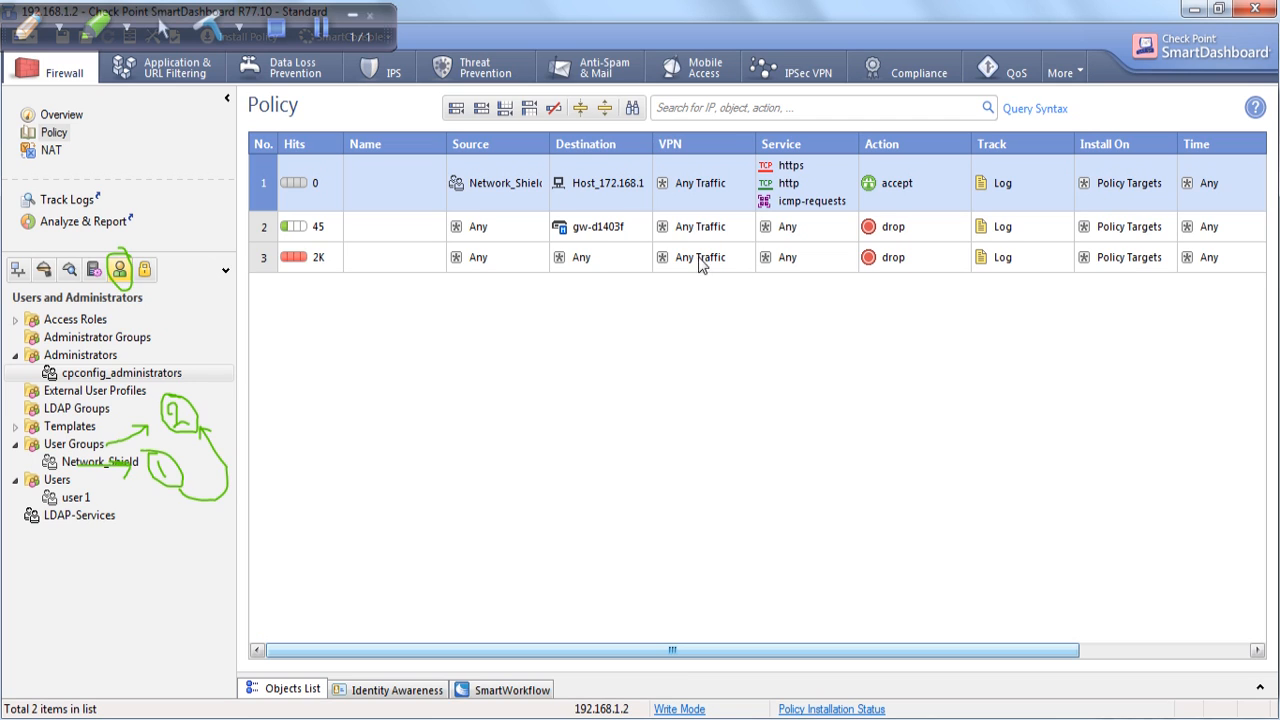
left_click(352, 16)
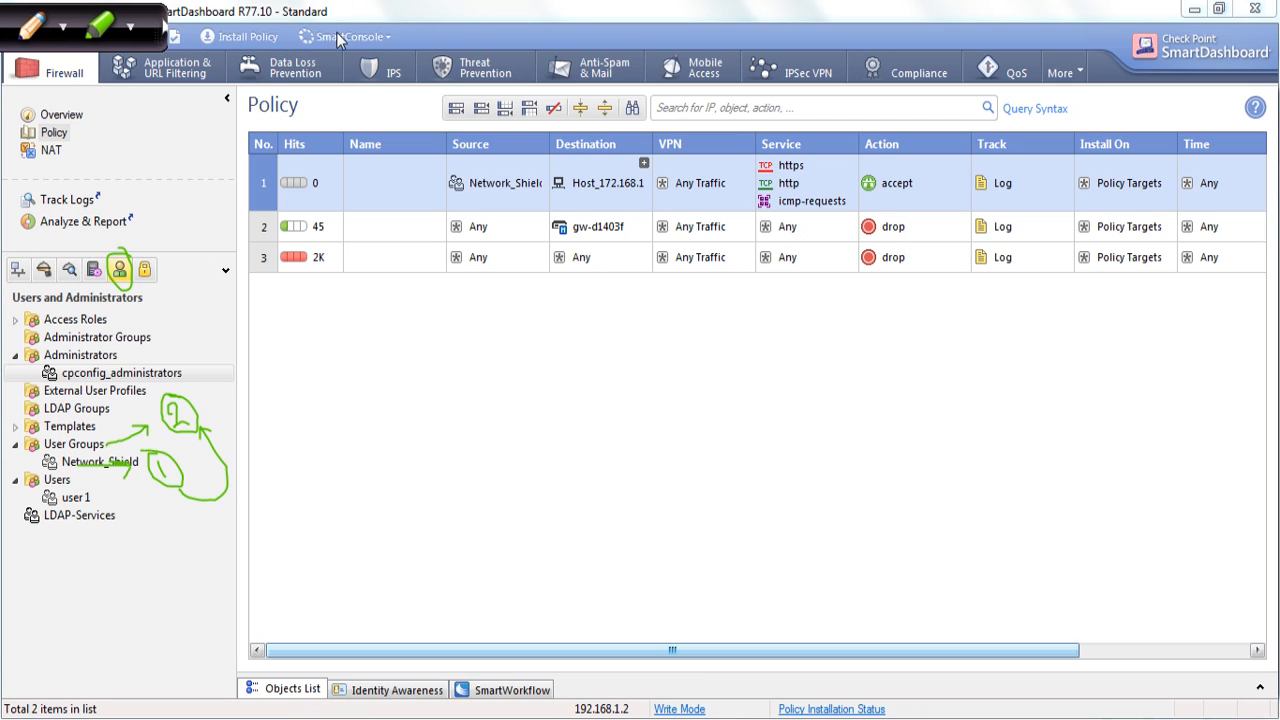
left_click(235, 36)
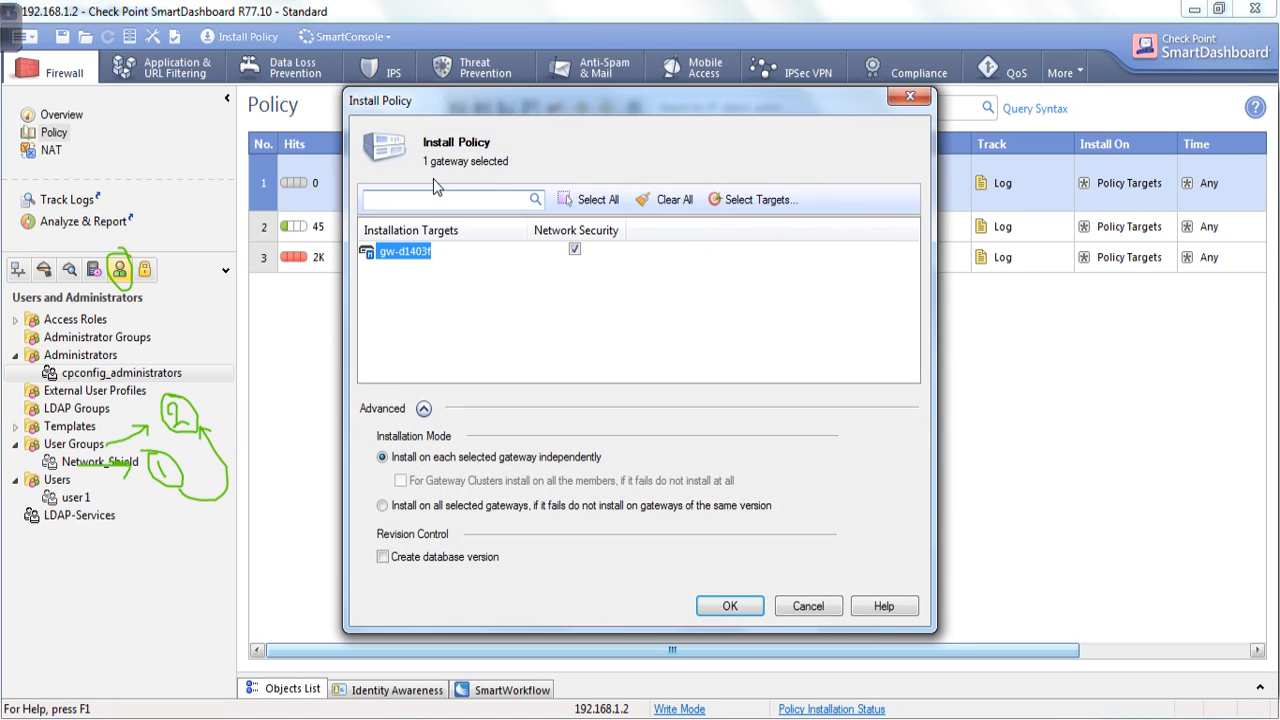
Confirm the policy install on gw-d1403f and close the failed verification results.
left_click(729, 606)
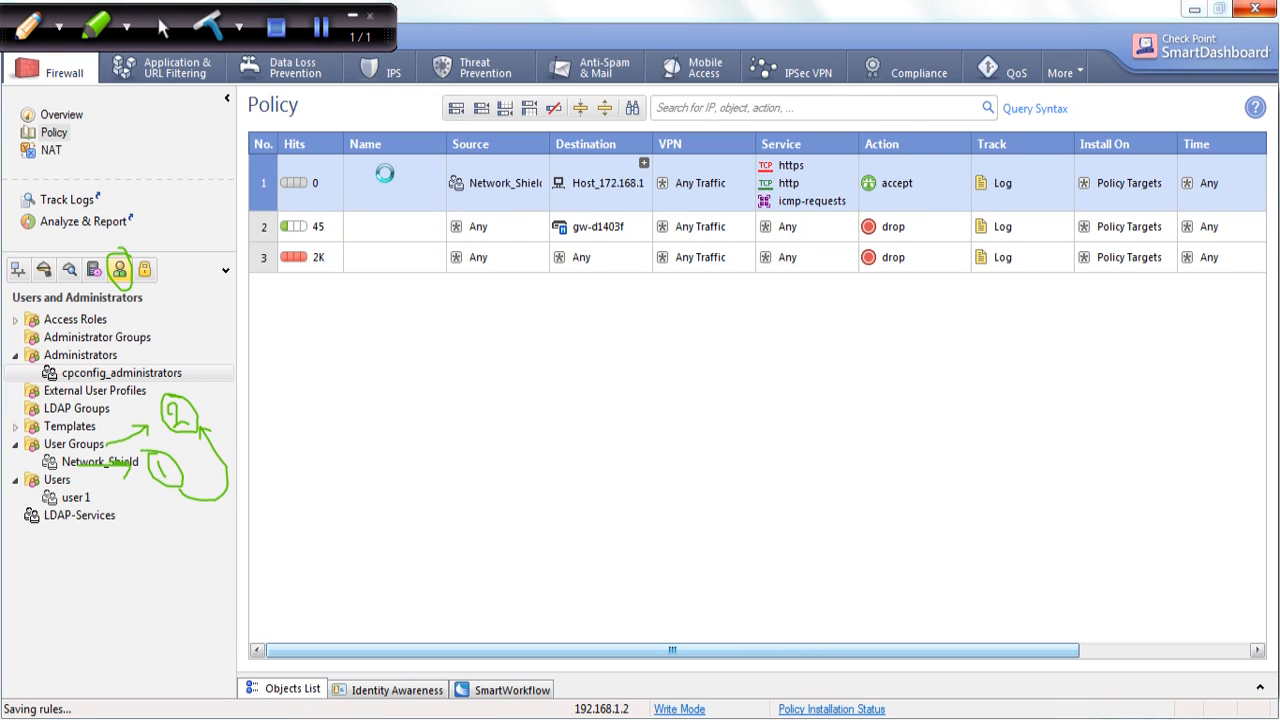
left_click(323, 33)
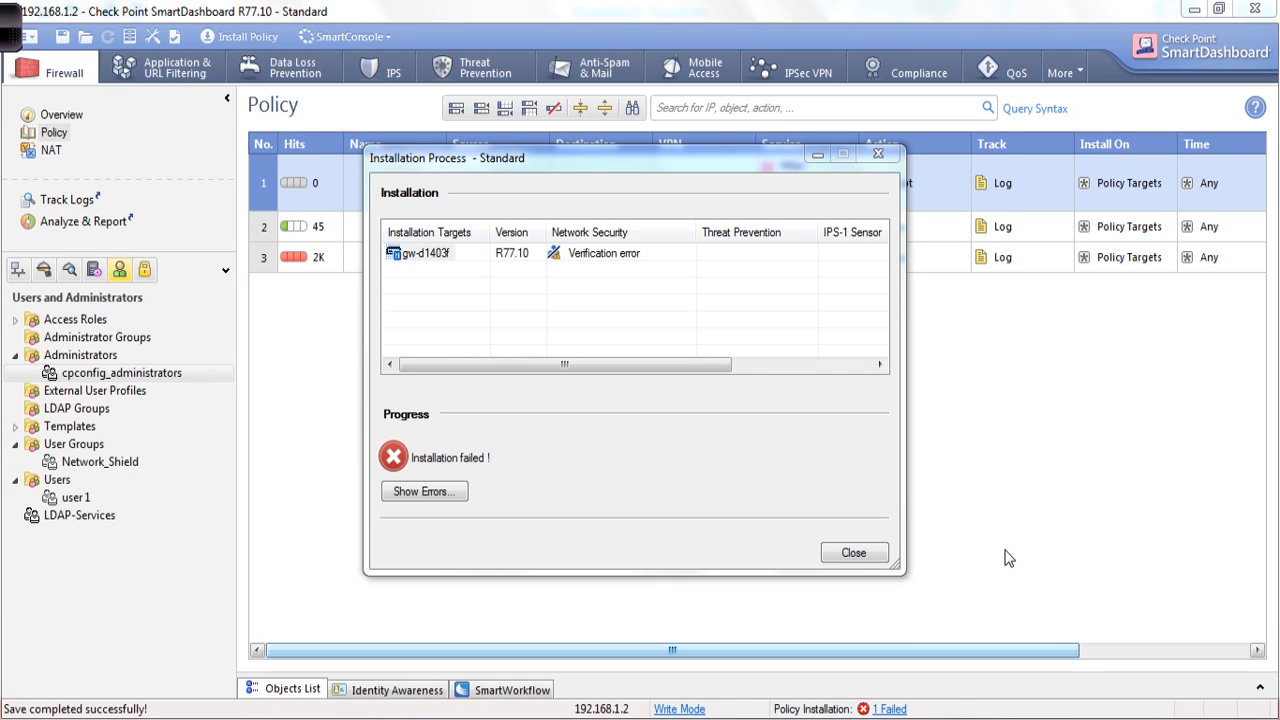
left_click(852, 556)
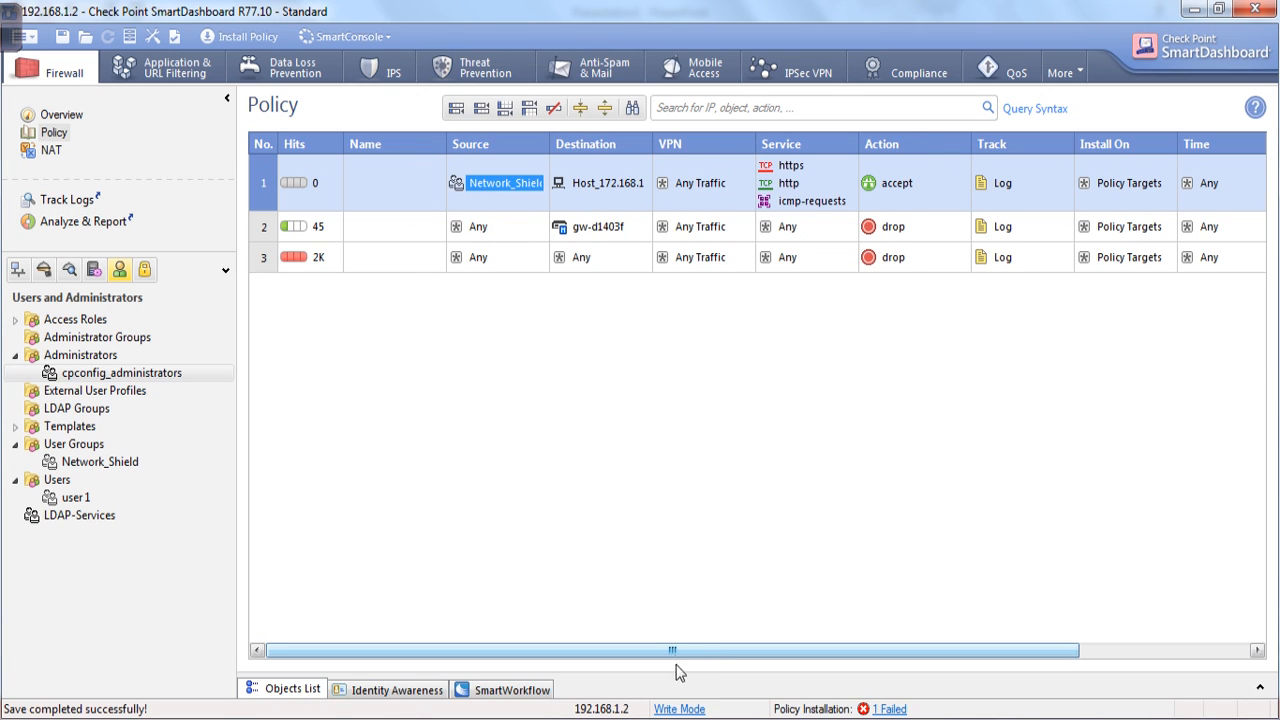
Change rule 1's action from accept to Legacy > User Auth.
left_click_drag(684, 651, 764, 652)
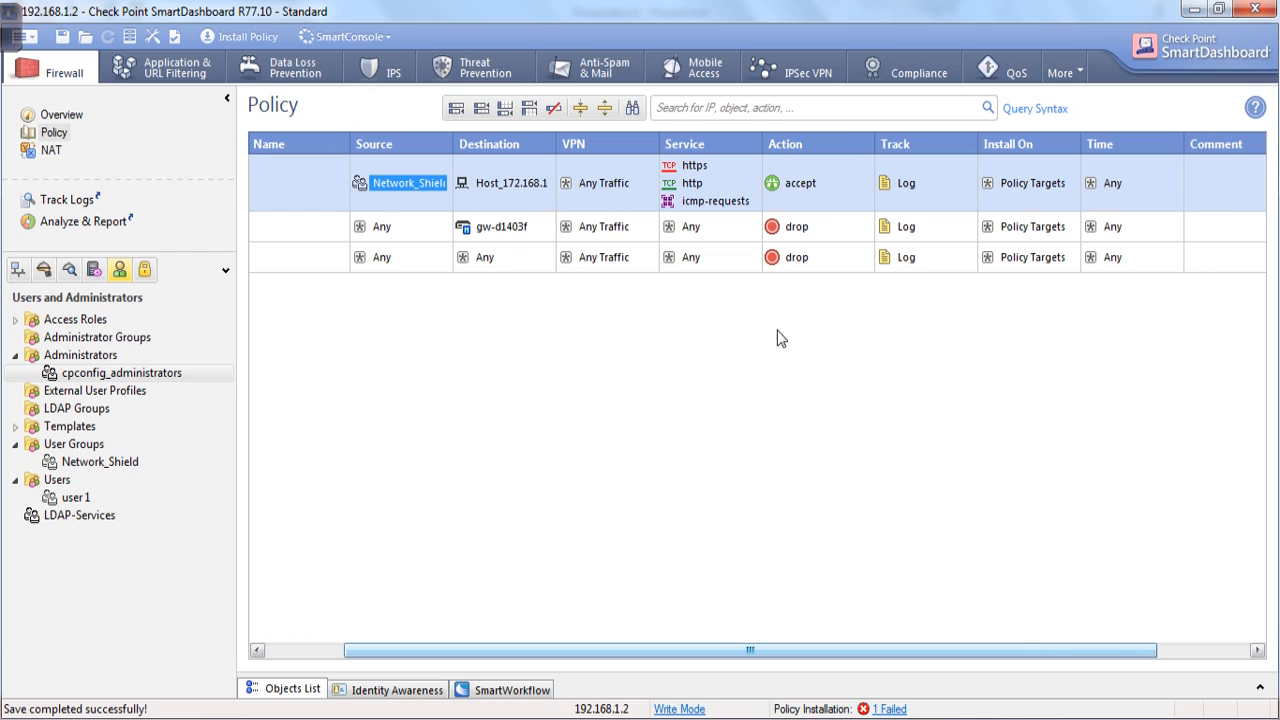
right_click(820, 170)
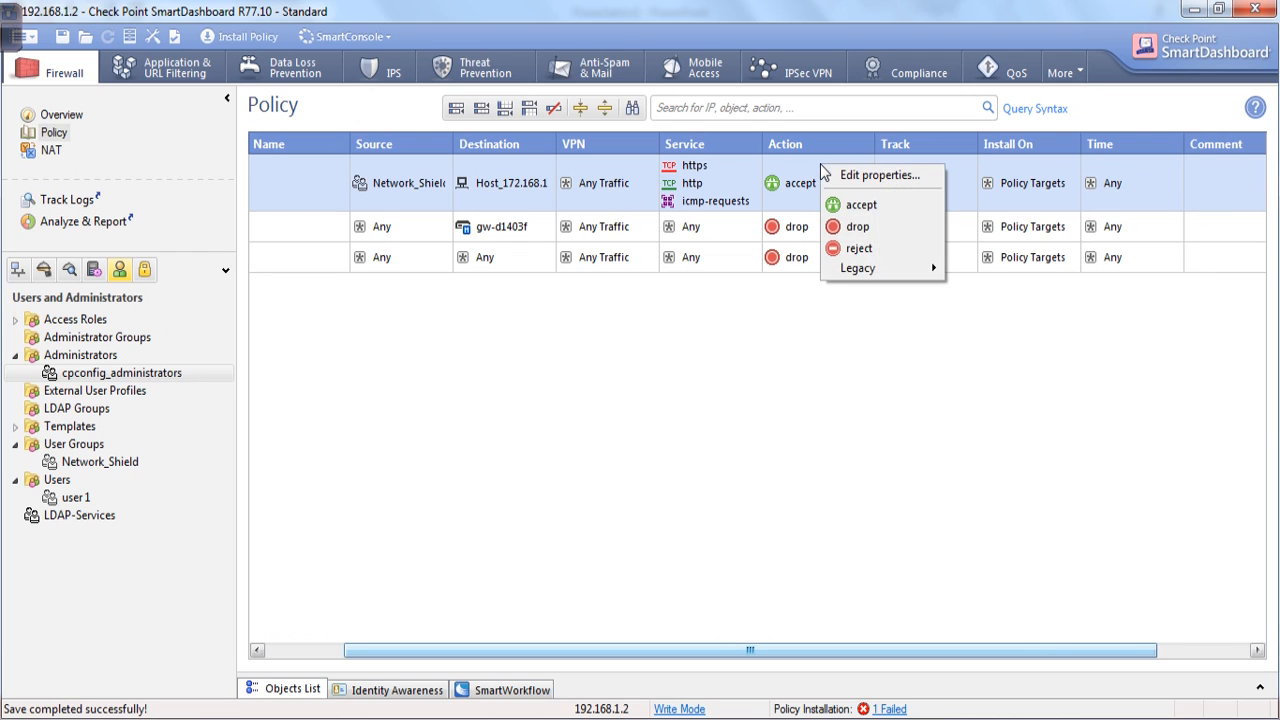
mouse_move(867, 268)
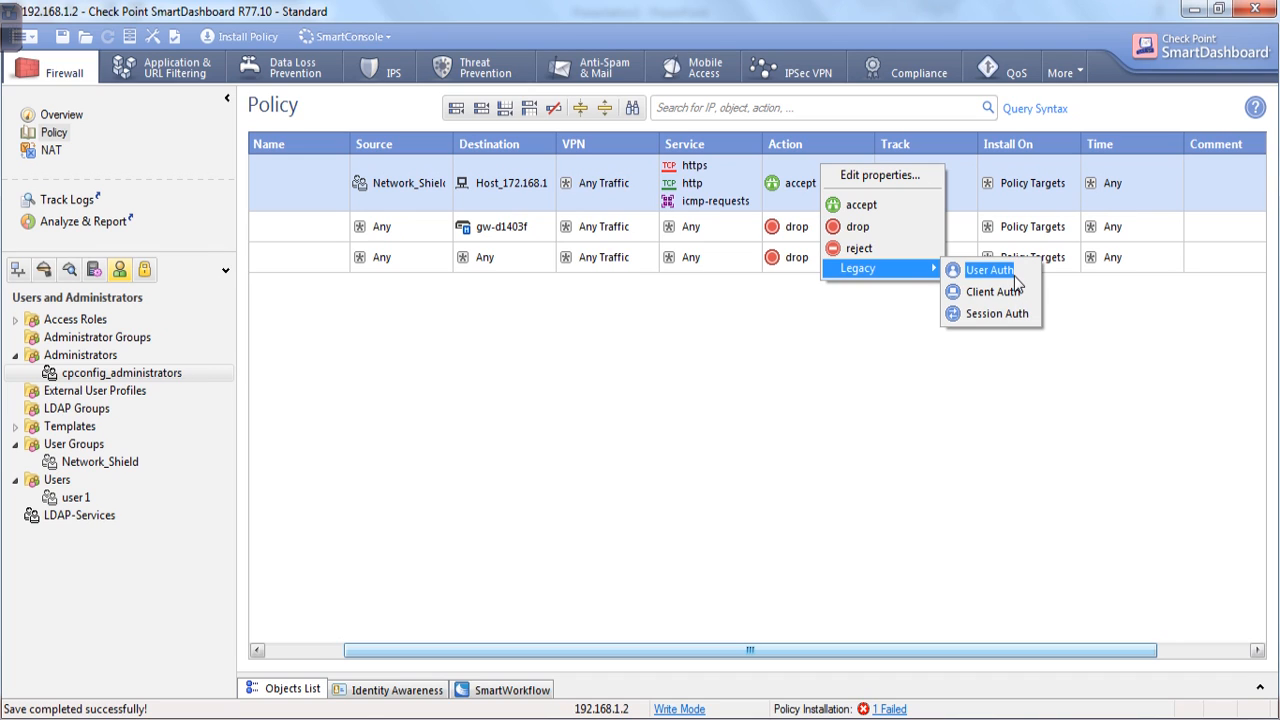
left_click(1015, 280)
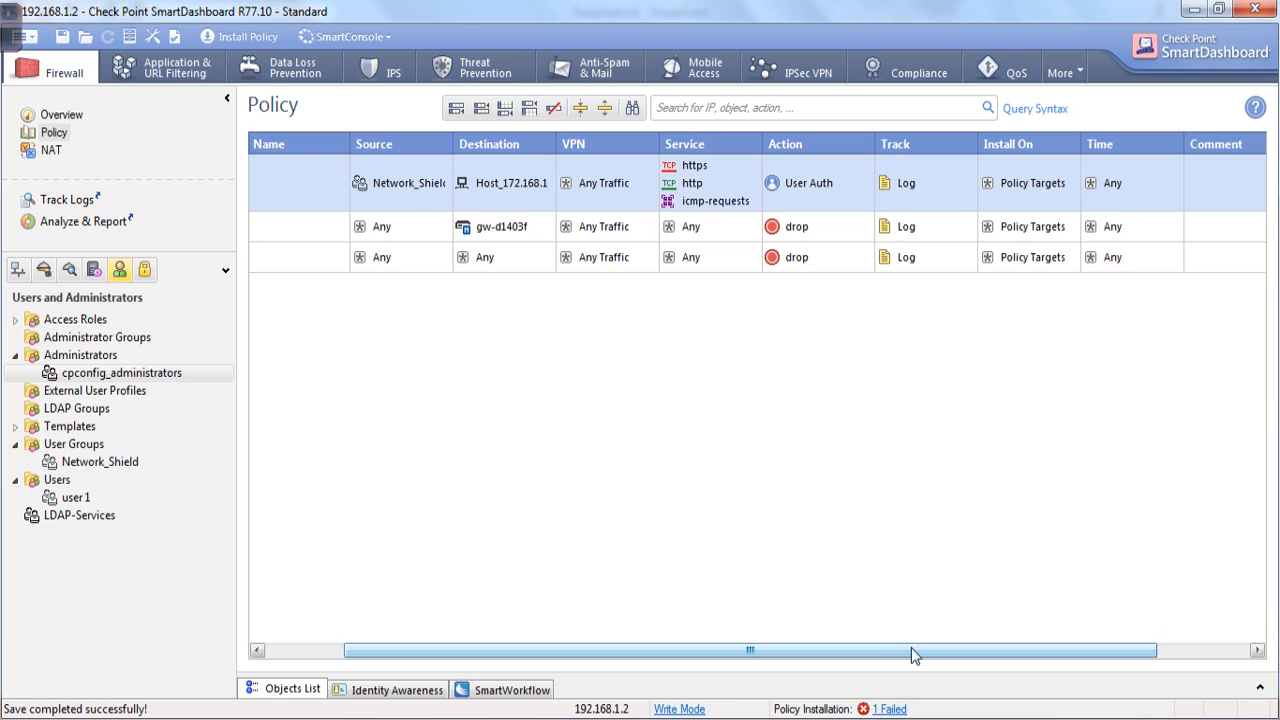
left_click_drag(893, 646, 731, 669)
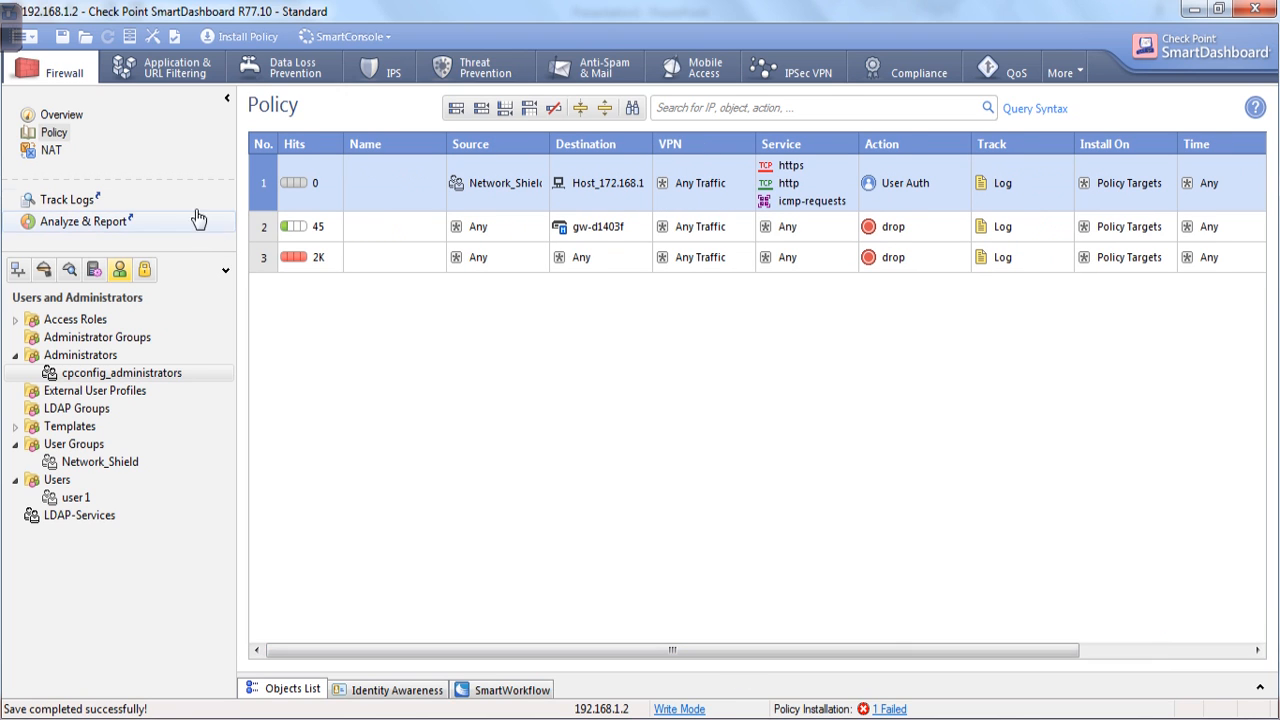
Install the policy on gateway gw-d1403f, then launch an administrator Command Prompt.
left_click(238, 37)
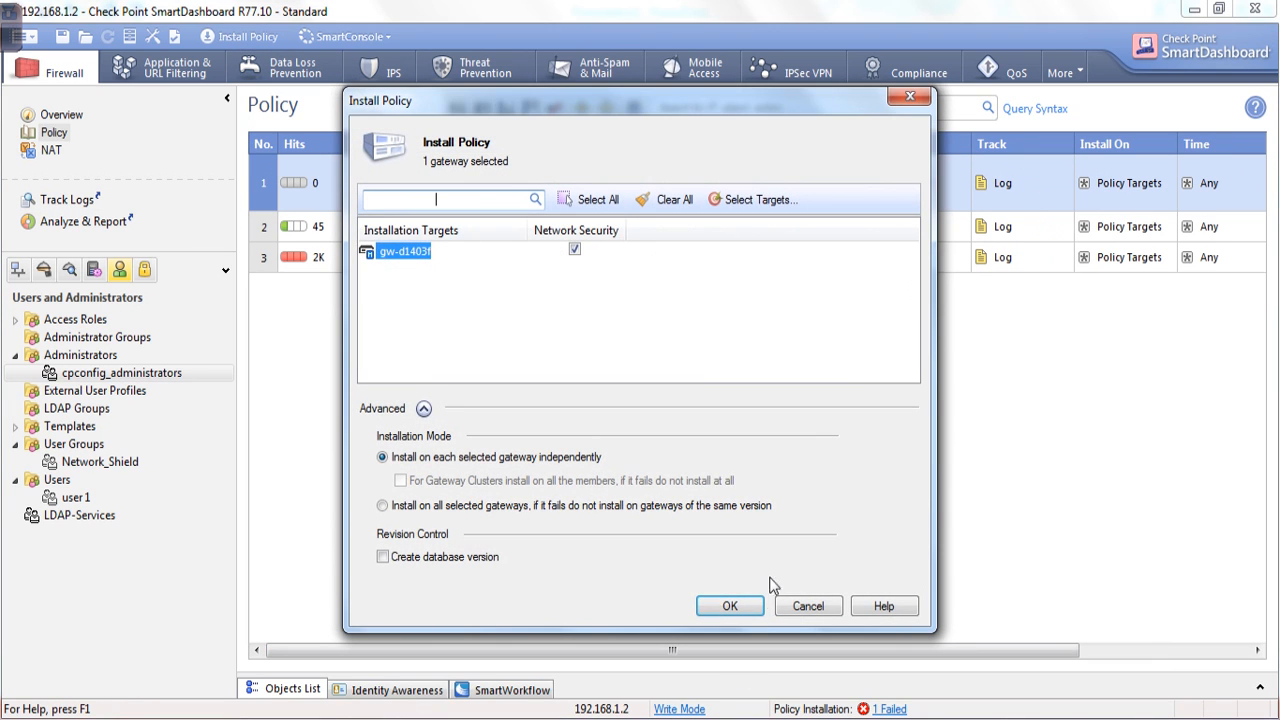
left_click(742, 611)
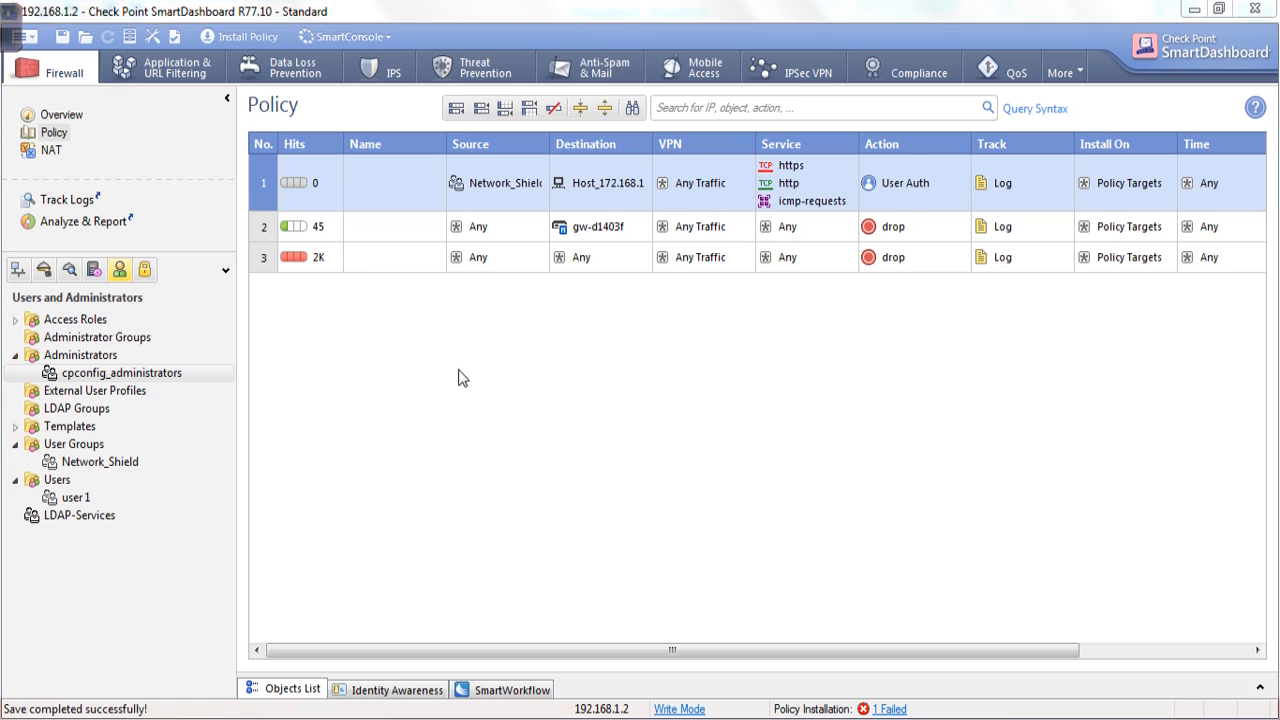
left_click(18, 36)
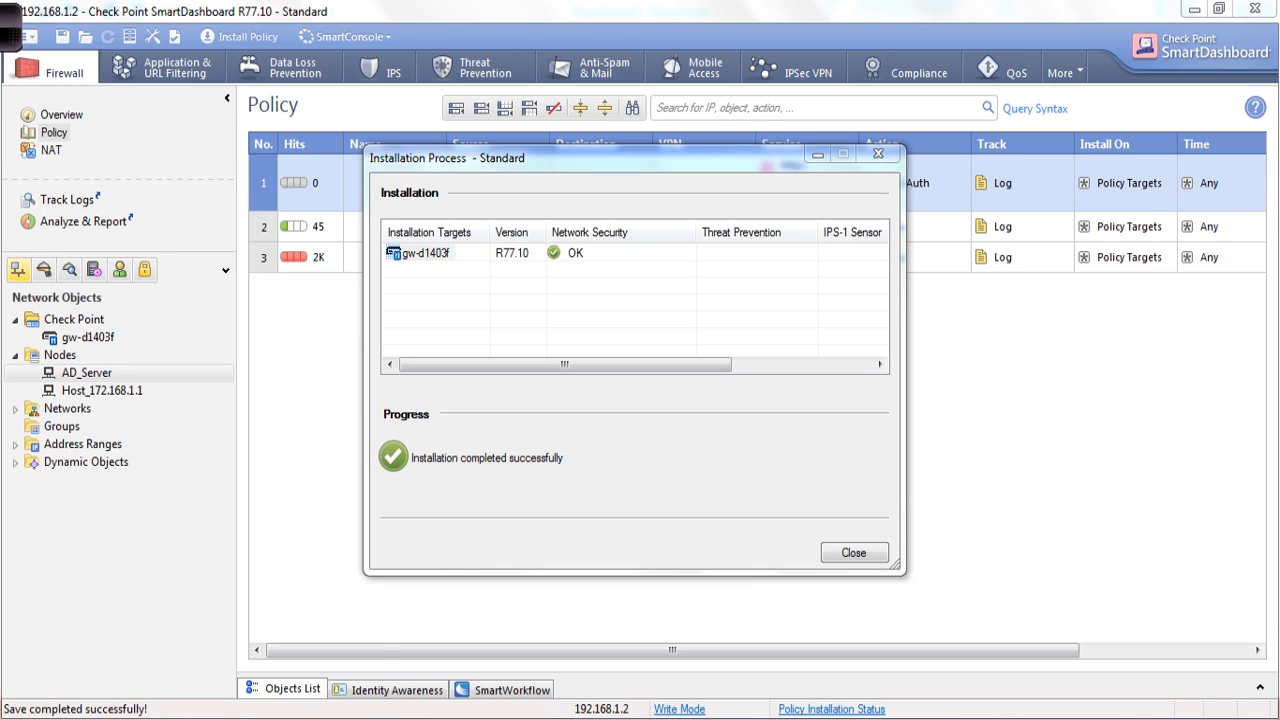
key("super")
left_click(95, 465)
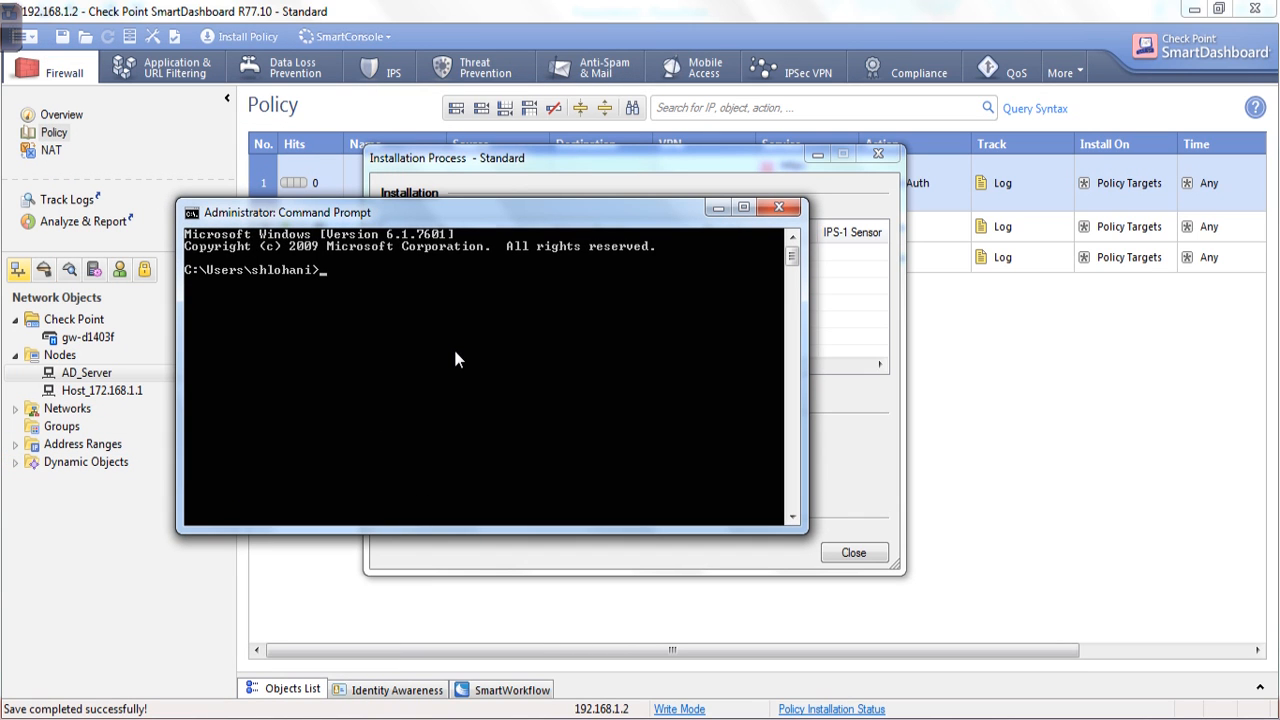
Go to the C:\ root and run the misspelled 'telent 172.168.1.1' command.
type("cd\\")
key("Return")
key("Return")
key("Return")
key("Return")
key("Return")
key("Return")
key("Return")
key("Return")
key("Return")
key("Return")
key("Return")
key("Return")
key("Return")
key("Return")
key("Return")
key("Return")
key("Return")
key("Return")
key("Return")
key("Return")
key("Return")
key("Return")
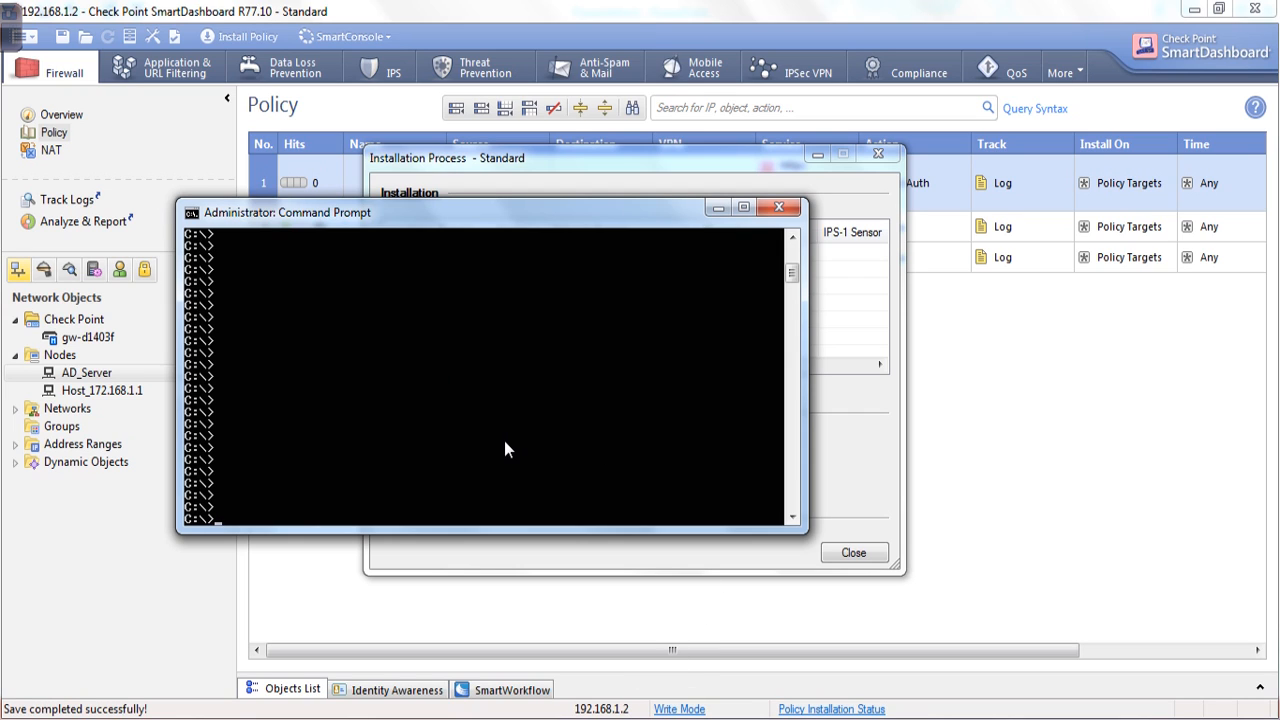
type("telent")
type("172.168.1.1")
key("Return")
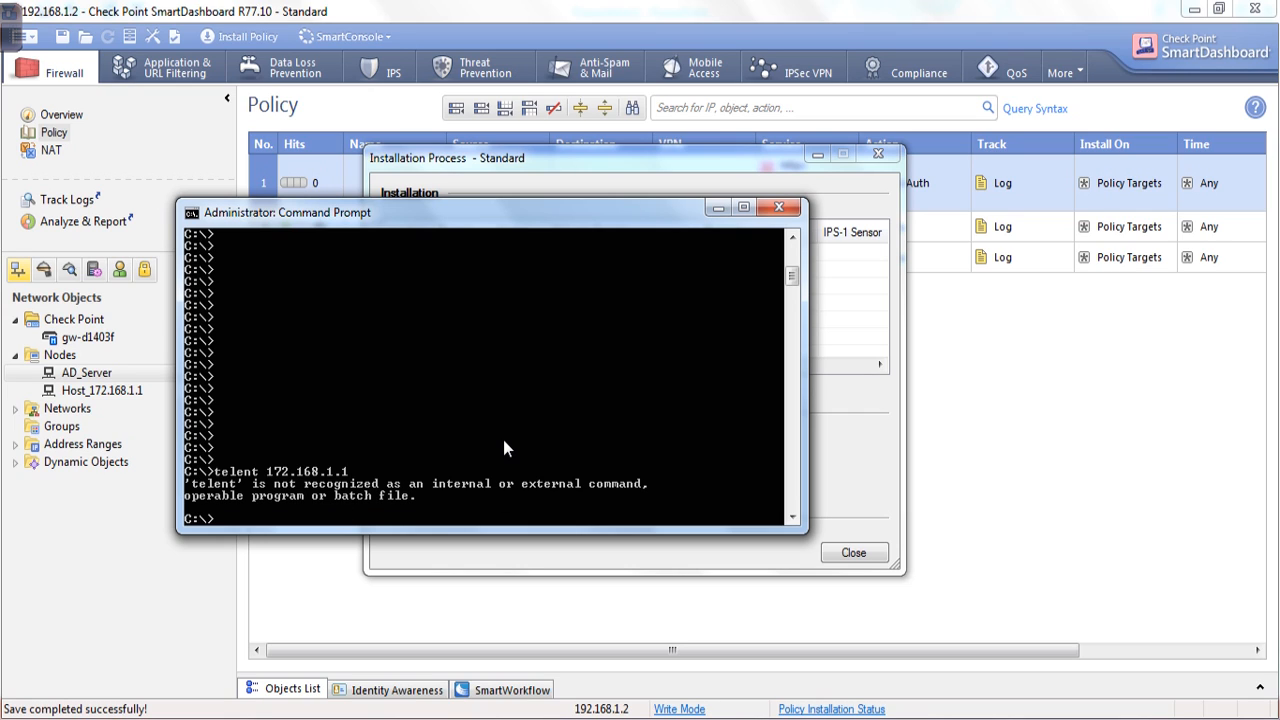
Retry the command as 'telent 172.168.1.1 443', then close the Command Prompt window.
key("Up")
type("443")
key("Return")
key("Return")
key("Return")
key("Return")
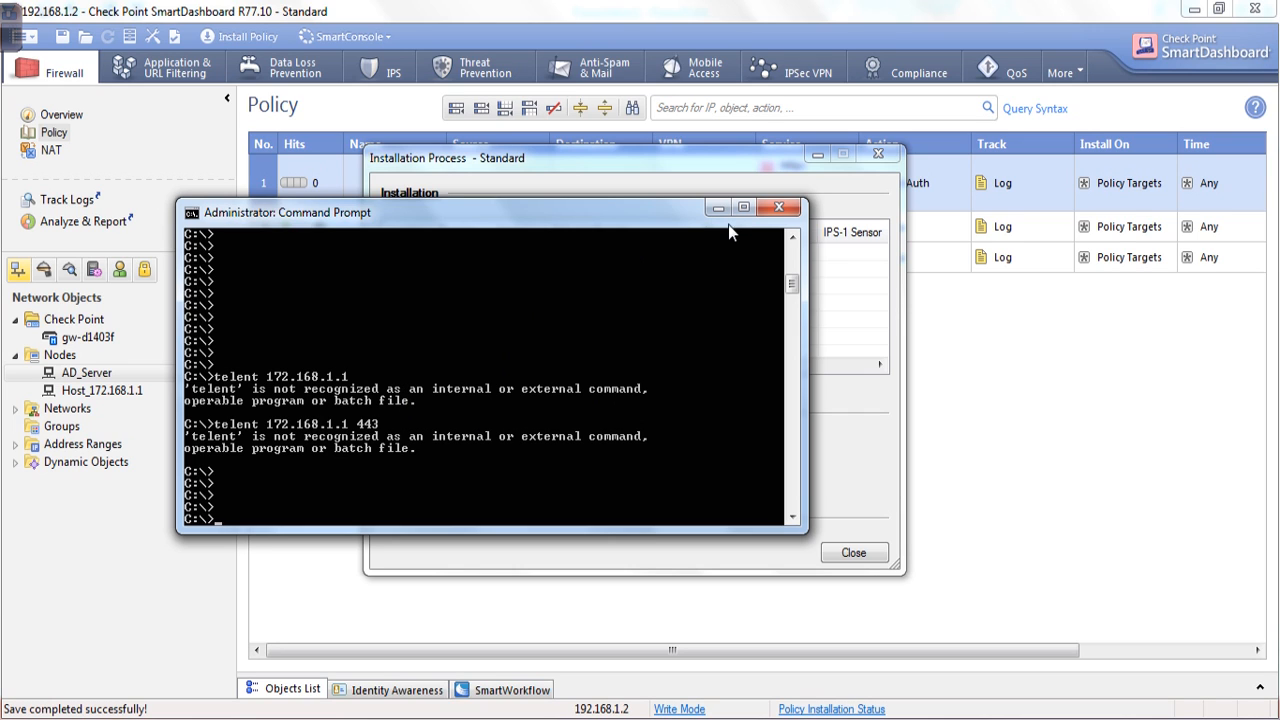
left_click(778, 208)
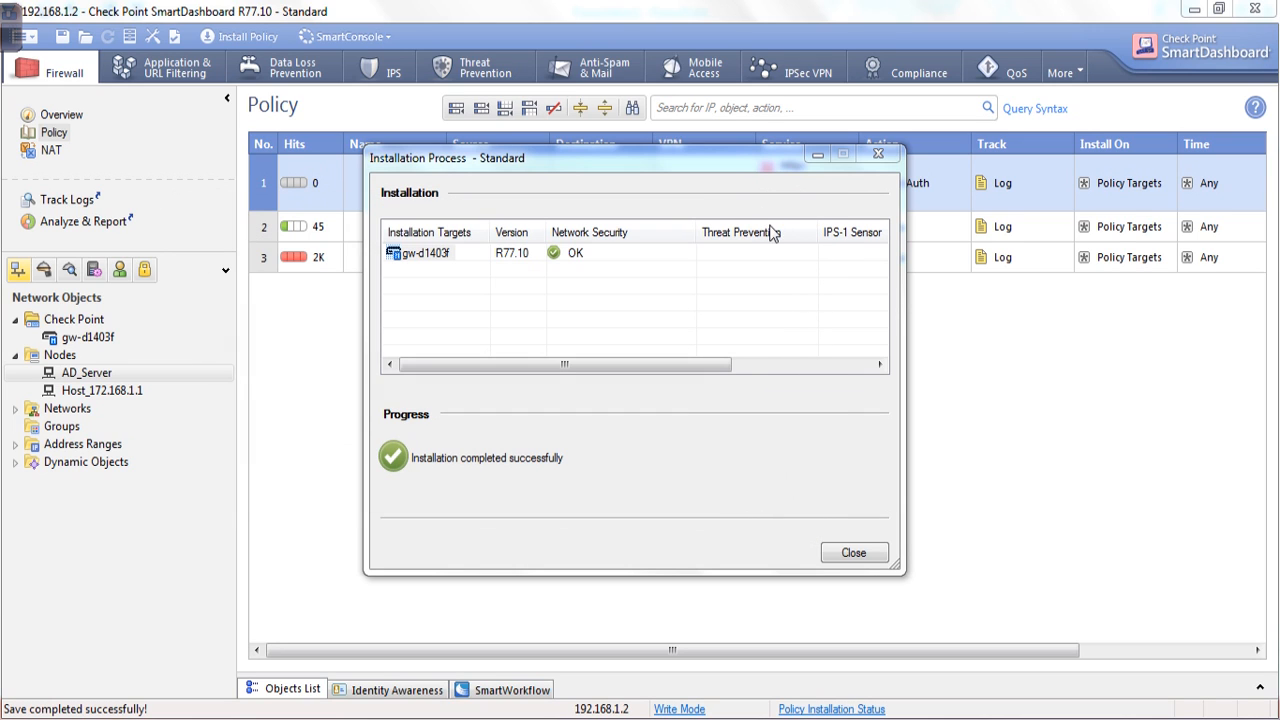
From a new Command Prompt, telnet to 172.168.1.1 and center the console window.
left_click(50, 717)
left_click(75, 450)
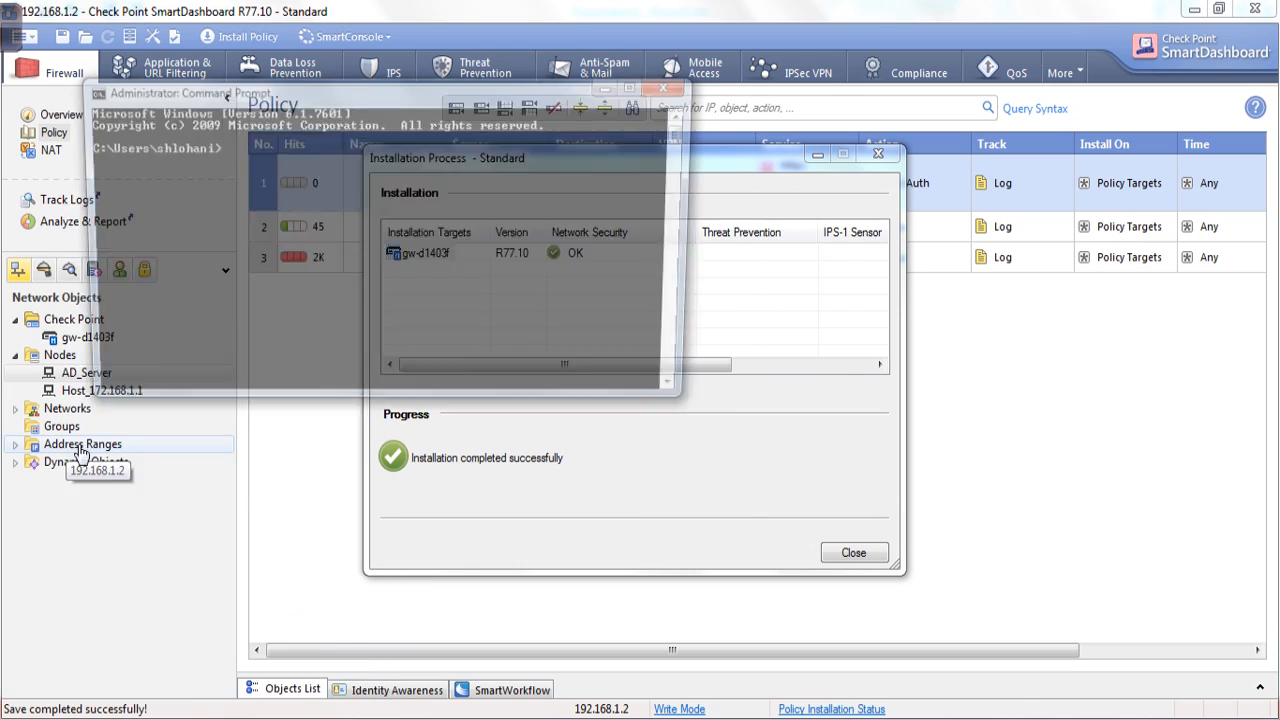
type("telne")
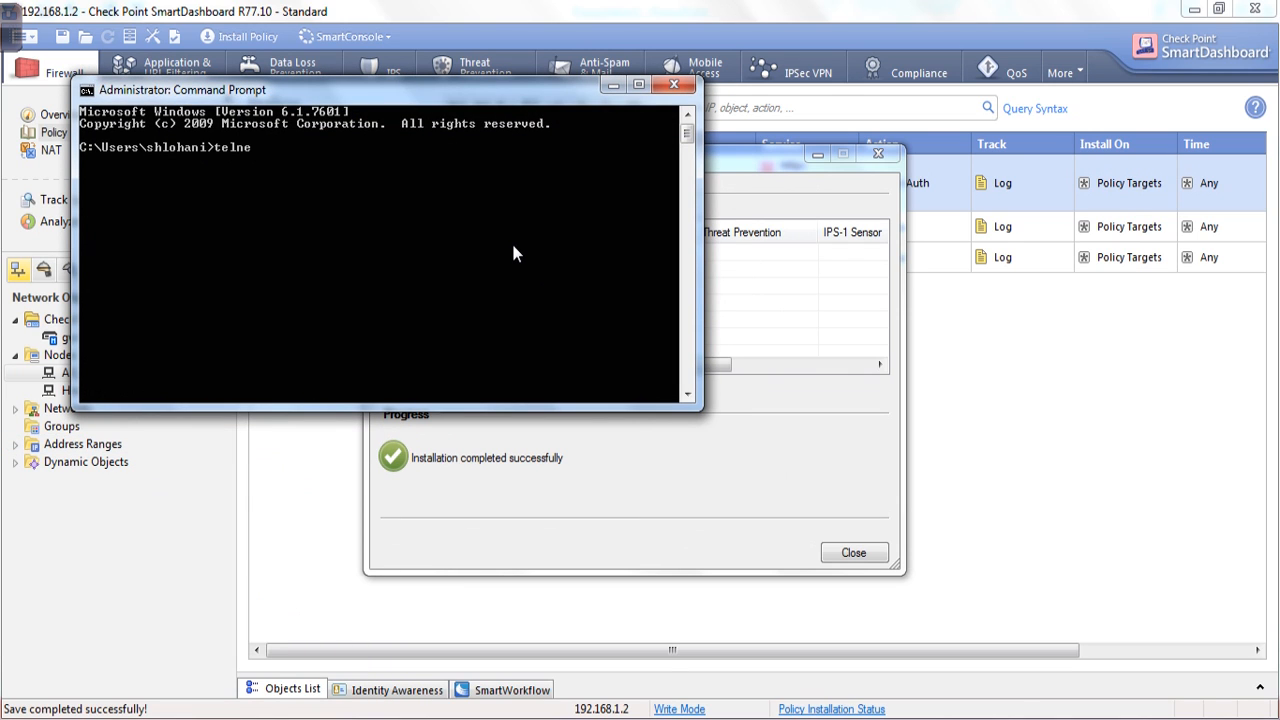
type("t 172.168.1.1")
key("Return")
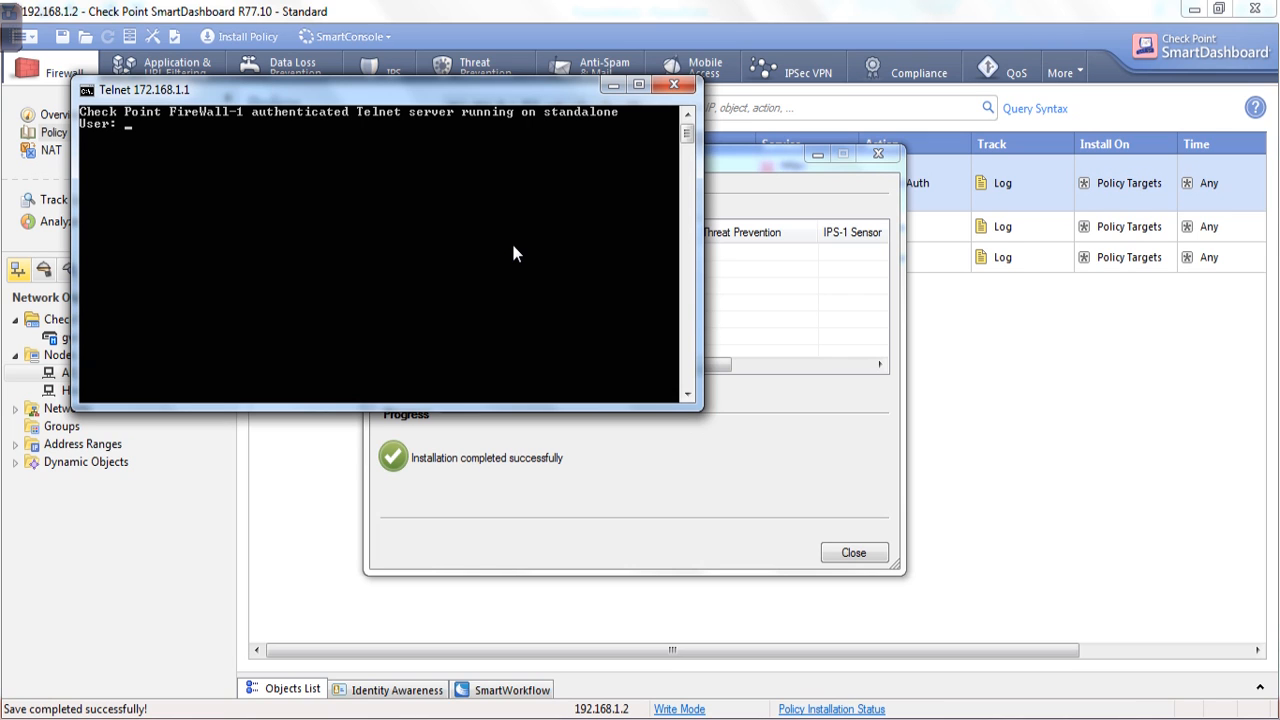
left_click_drag(357, 85, 615, 154)
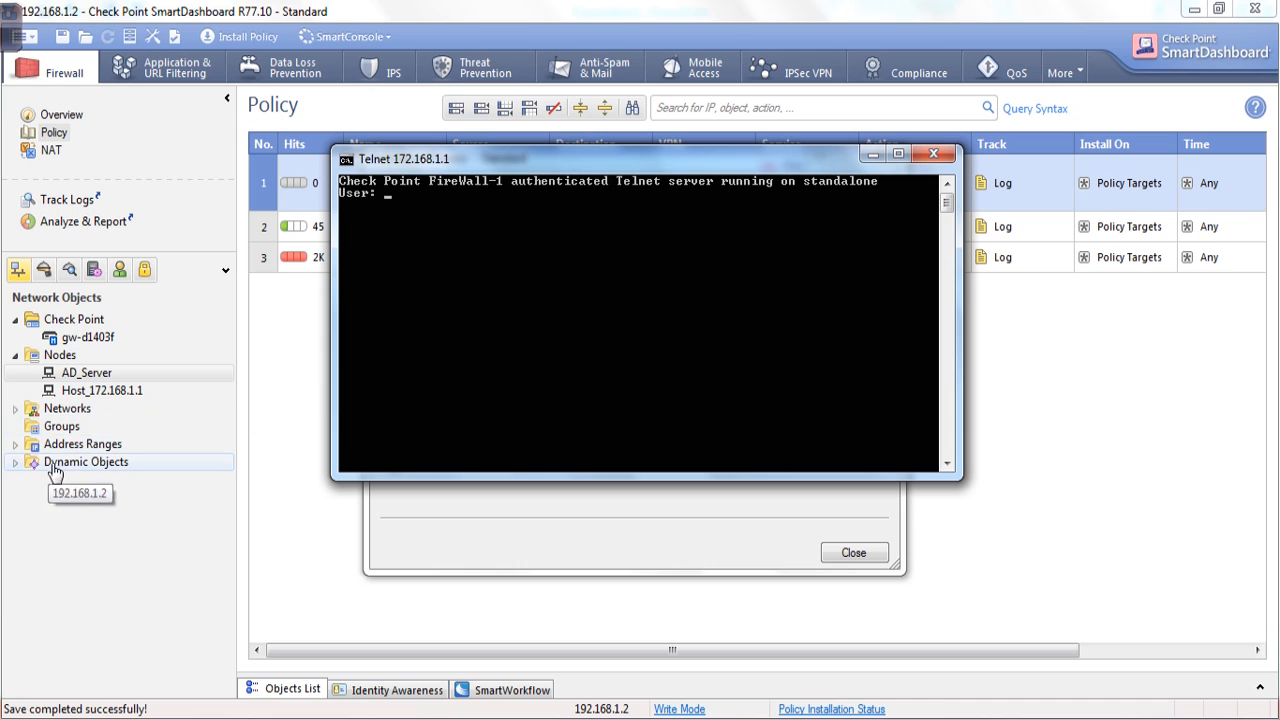
Review user 1's properties under Users and Administrators, closing without changes.
left_click(119, 269)
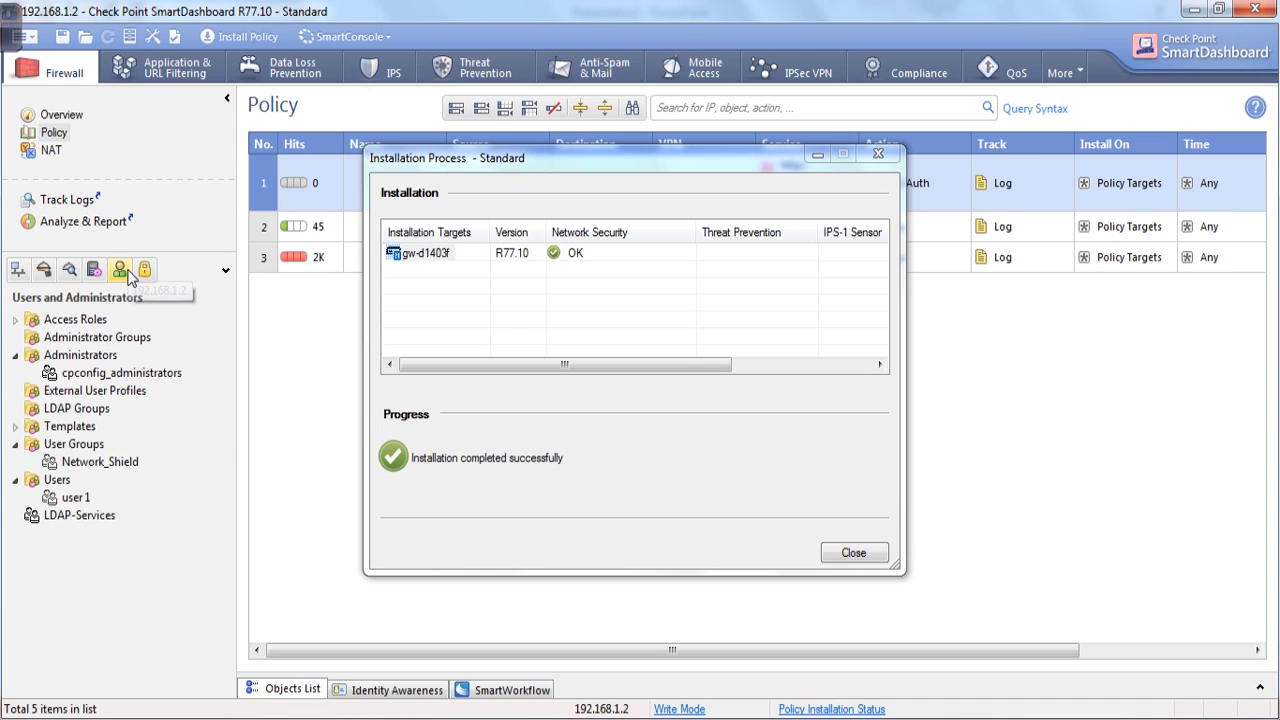
double_click(77, 499)
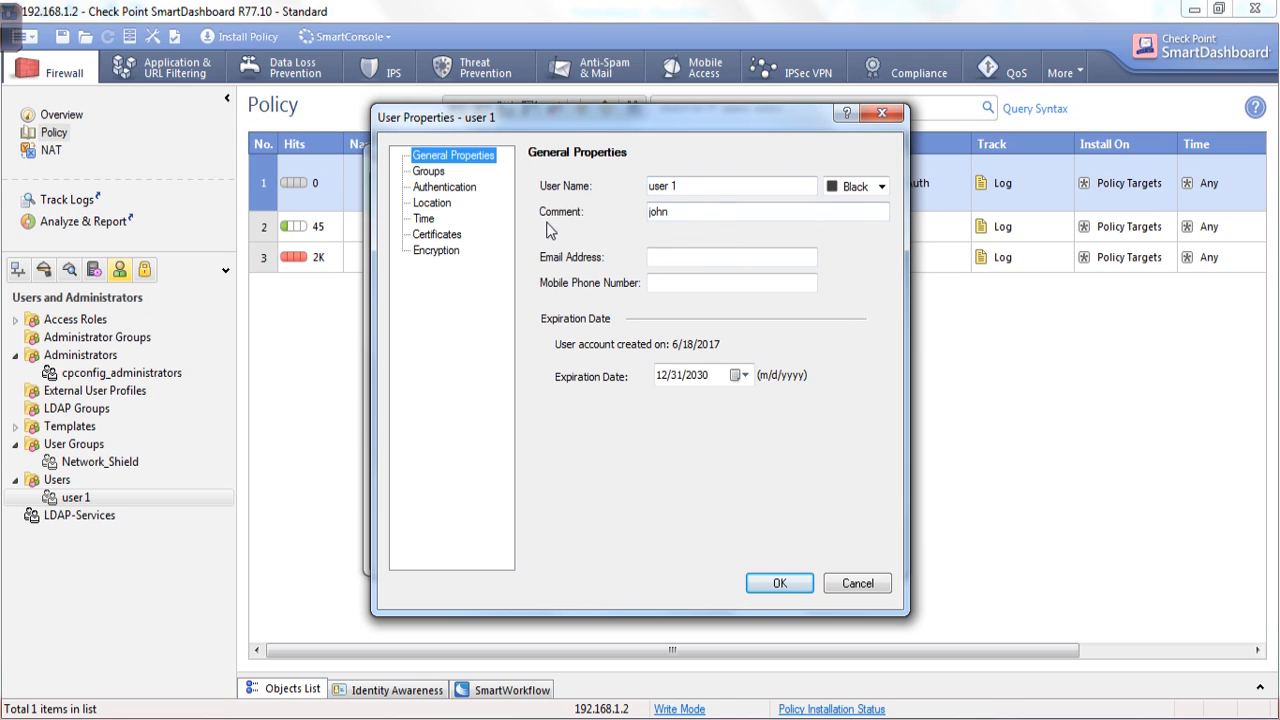
left_click(882, 113)
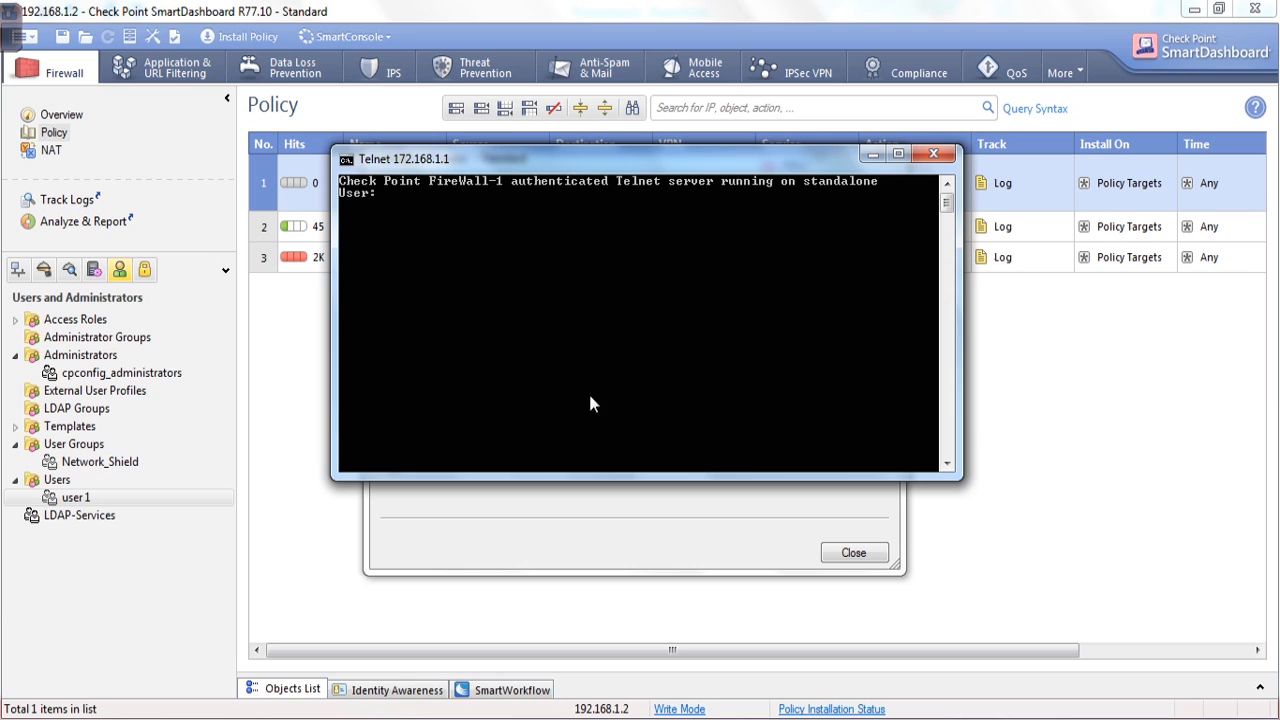
Log in to the FireWall-1 Telnet prompt as 'user 1' with the user's password.
type("user 1")
key("Return")
type("********")
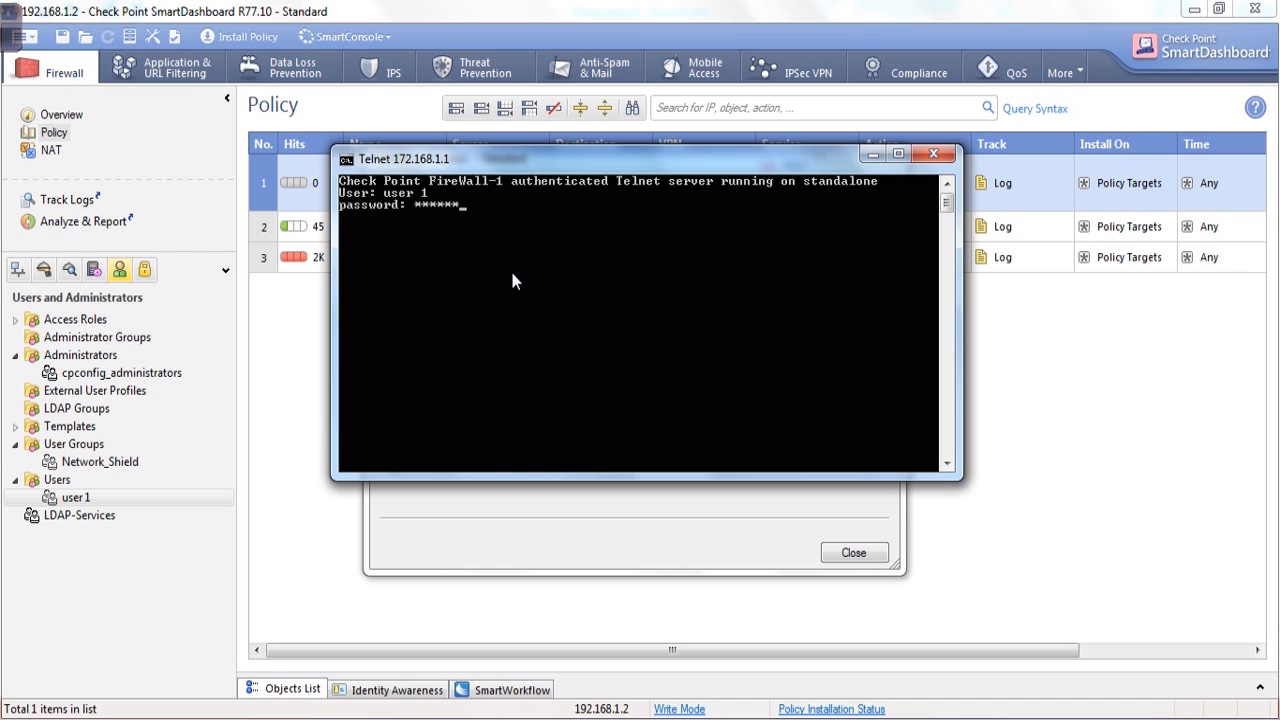
key("Return")
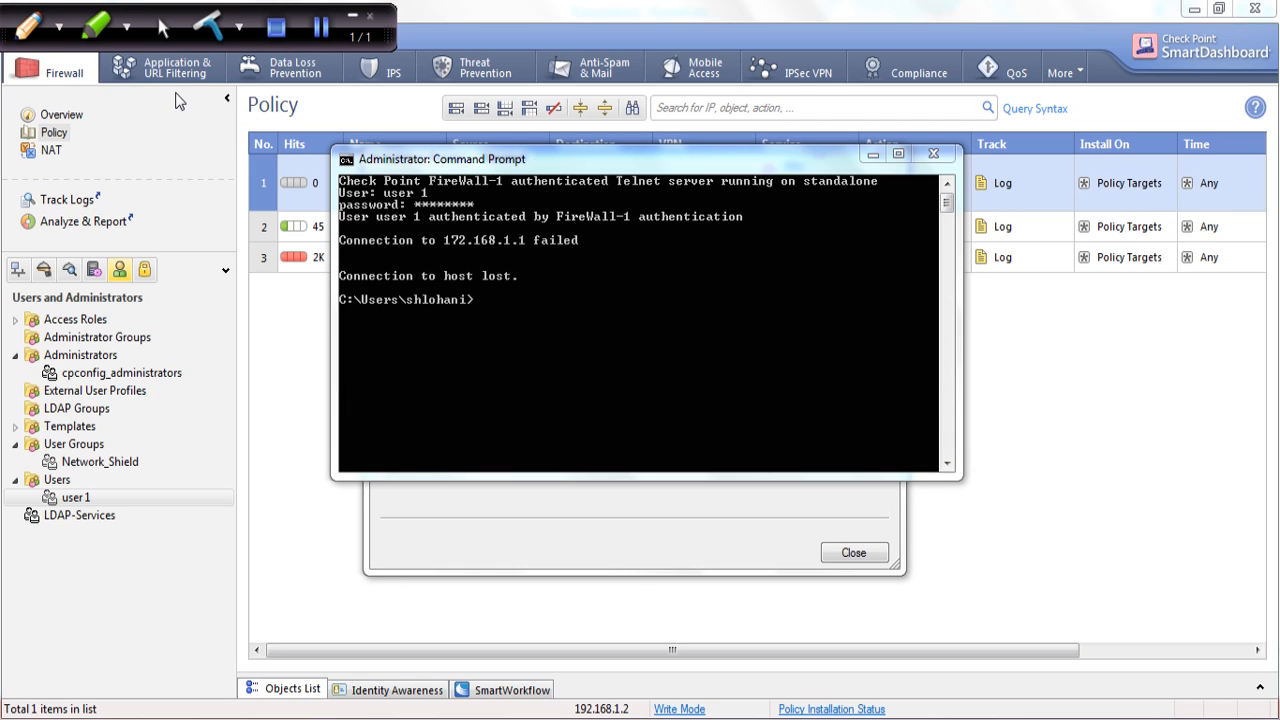
Select text in the Telnet console output, then switch to the PowerPoint presentation.
left_click(352, 18)
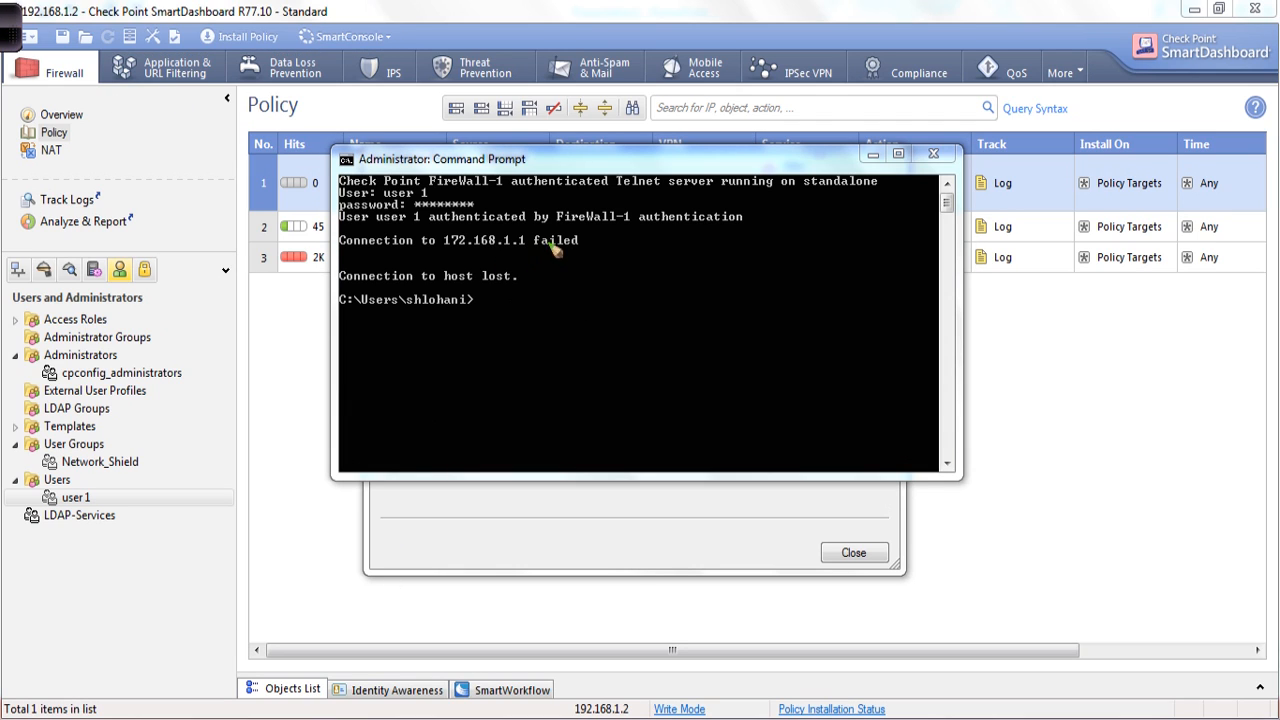
mouse_move(345, 234)
left_mouse_down()
mouse_move(800, 236)
mouse_move(903, 166)
mouse_move(472, 158)
mouse_move(342, 200)
mouse_move(341, 242)
left_mouse_up()
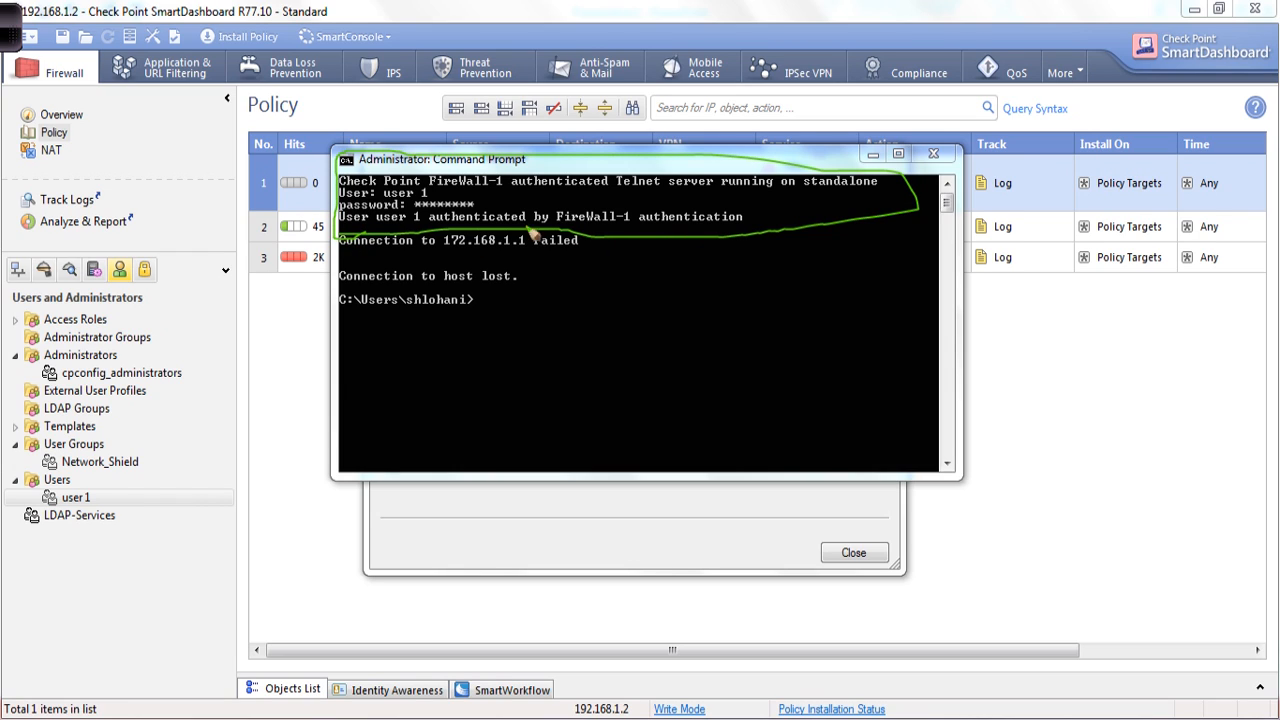
left_click_drag(421, 229, 525, 229)
left_click_drag(645, 237, 772, 240)
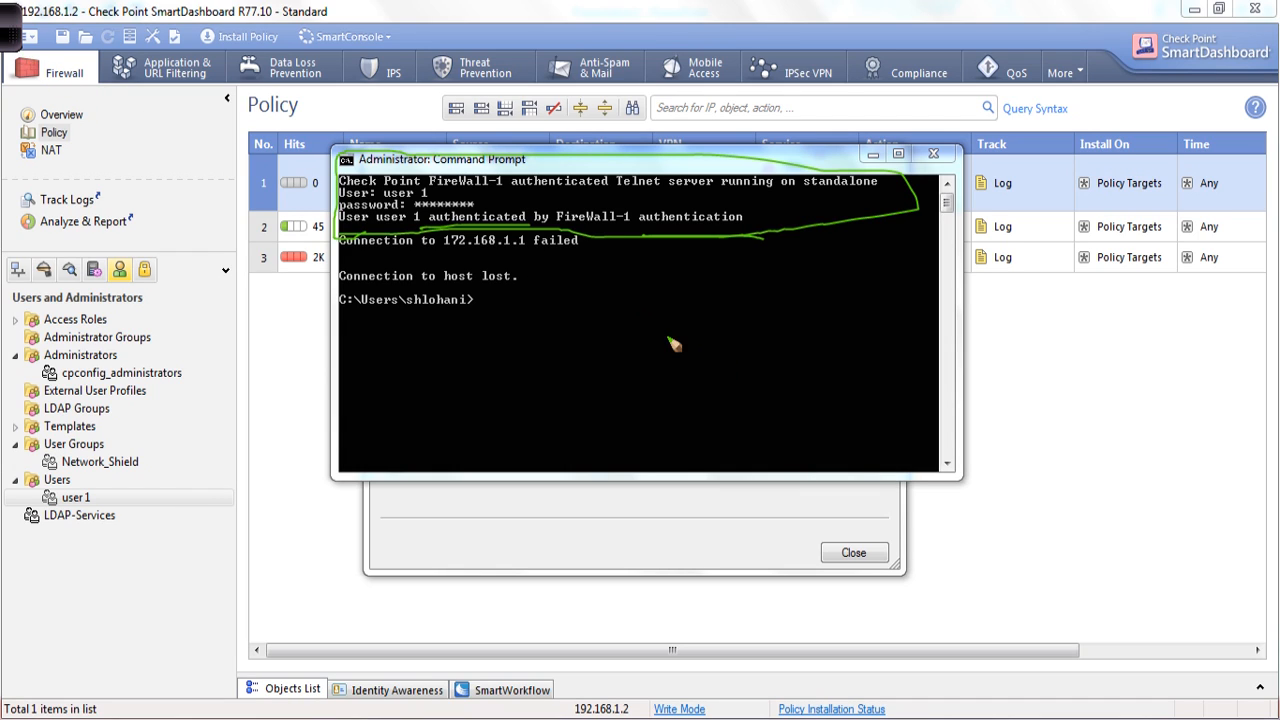
key("alt+Tab")
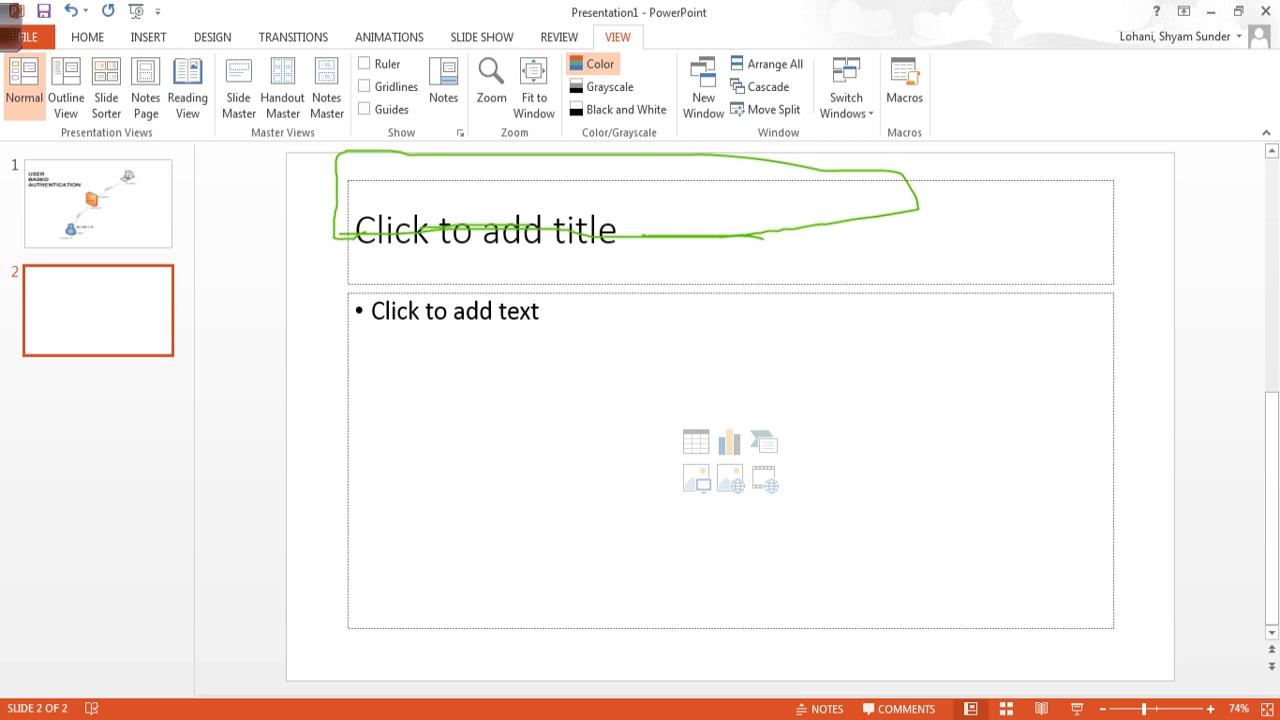
Start the slide show on slide 1's User Based Authentication network diagram.
left_click(75, 172)
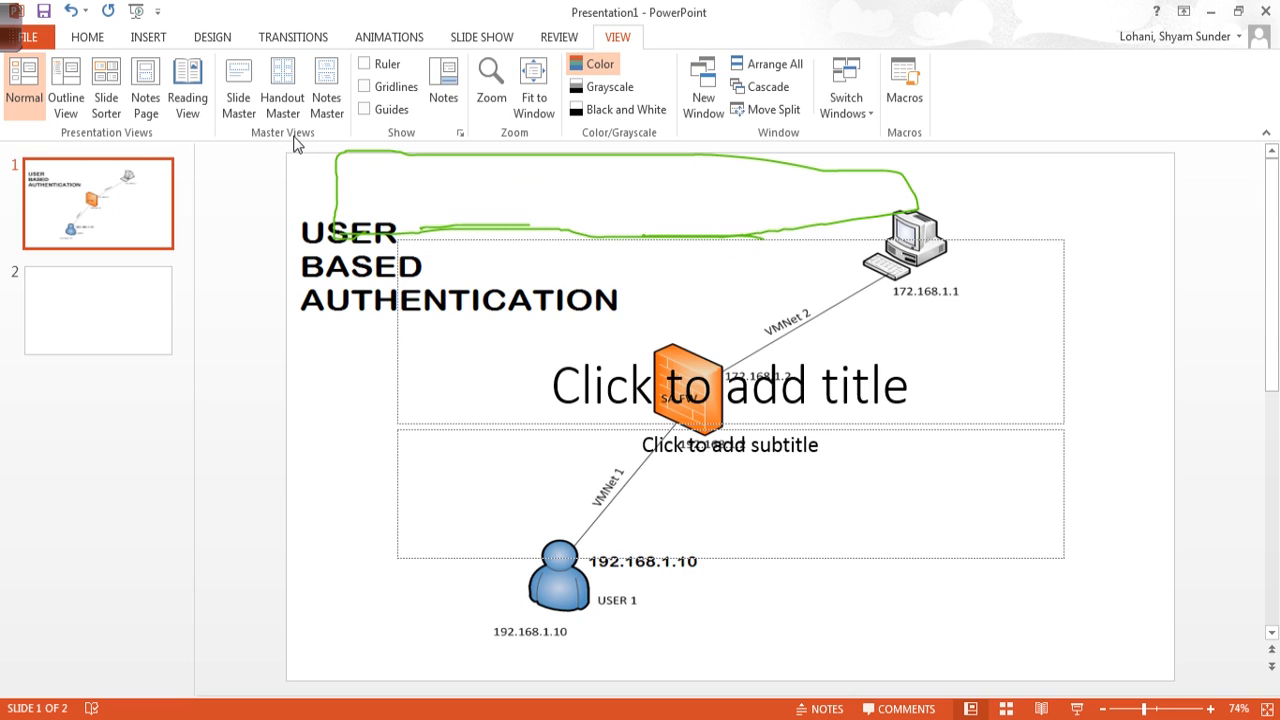
key("F5")
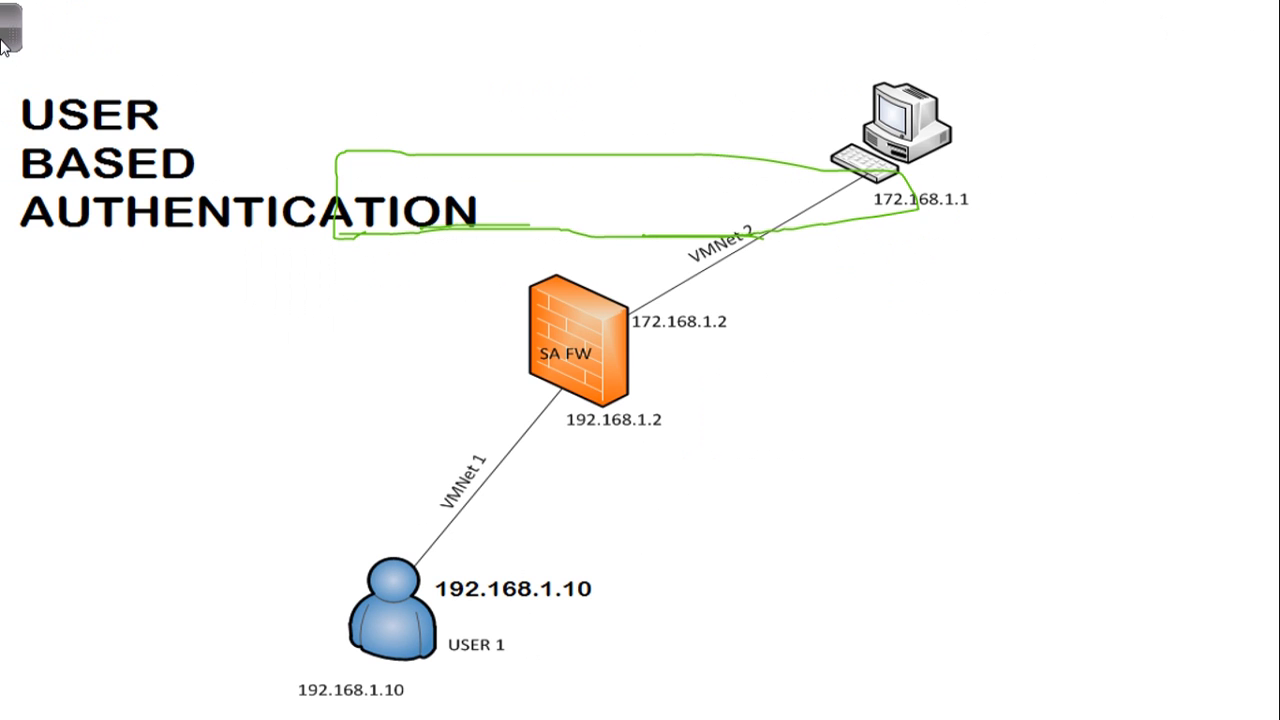